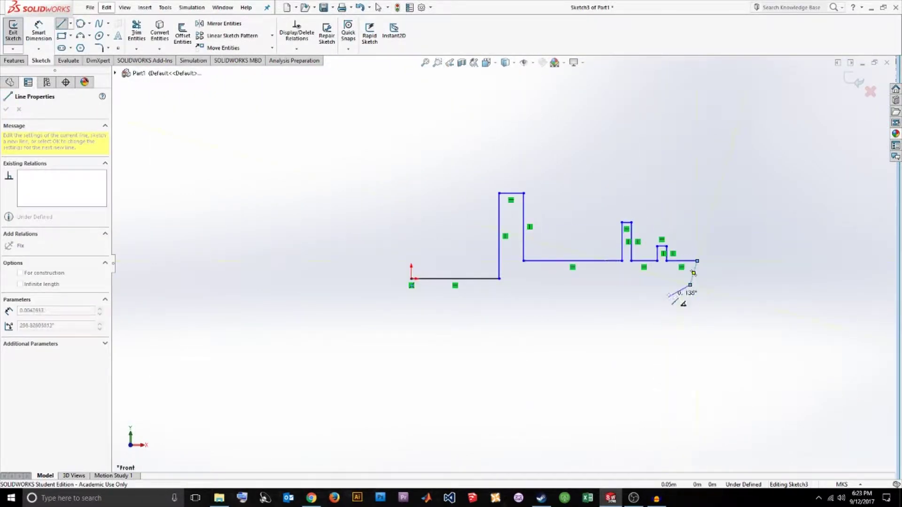
Draw the large arc under the profile and a vertical line back up to the origin
{"action": "left_click", "coordinate": [690, 285]}
{"action": "left_click", "coordinate": [411, 353]}
{"action": "left_click", "coordinate": [411, 279]}
{"action": "key", "text": "Escape"}
{"action": "left_click", "coordinate": [511, 193]}
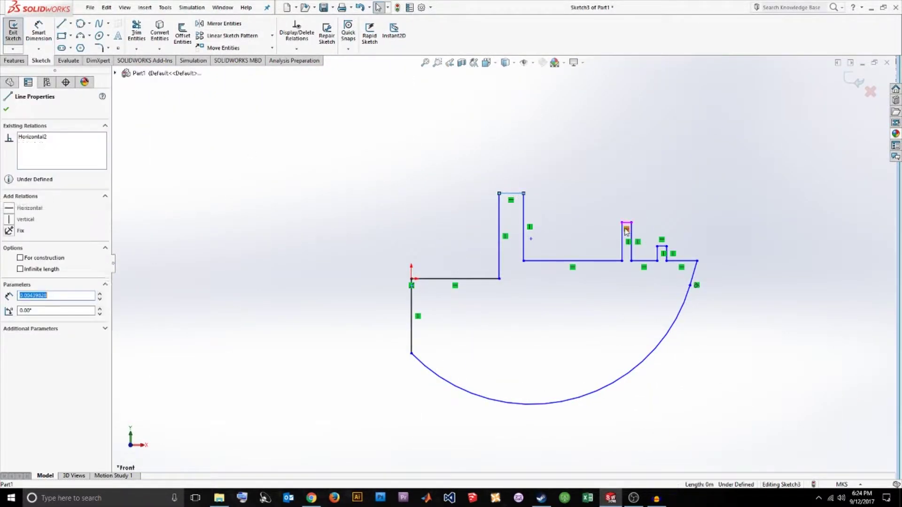
Drag the arc's endpoint up and outward, then start dimensioning the tall step edge
{"action": "left_click", "coordinate": [626, 222], "text": "ctrl"}
{"action": "left_click", "coordinate": [661, 246], "text": "ctrl"}
{"action": "left_click_drag", "start_coordinate": [690, 285], "coordinate": [748, 261]}
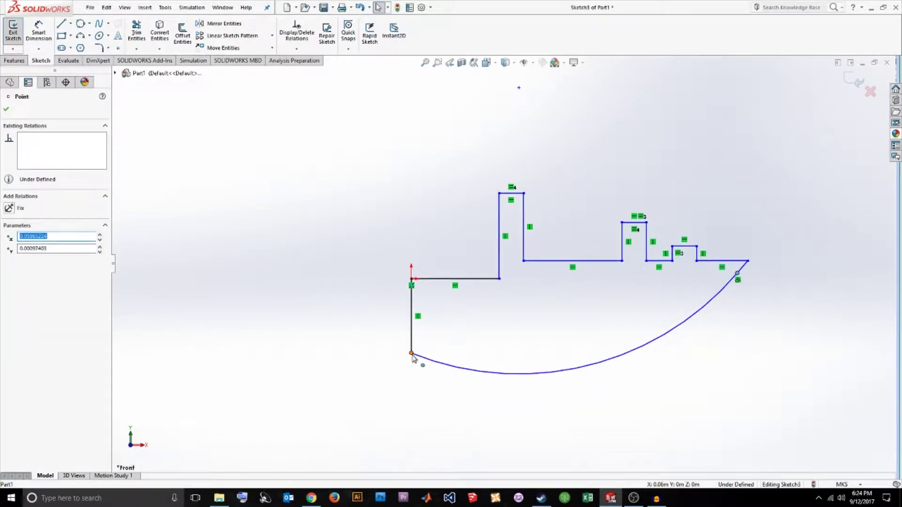
{"action": "left_click", "coordinate": [38, 30]}
{"action": "left_click", "coordinate": [411, 278]}
{"action": "left_click", "coordinate": [348, 230]}
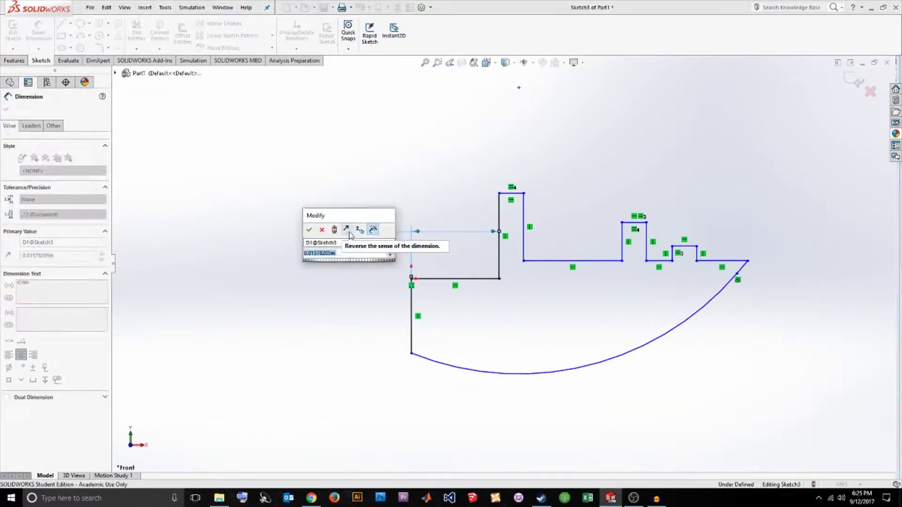
Switch the document units to MMGS and set the first dimension to 5
{"action": "key", "text": "Return"}
{"action": "left_click", "coordinate": [421, 7]}
{"action": "left_click", "coordinate": [267, 169]}
{"action": "left_click", "coordinate": [346, 122]}
{"action": "left_click", "coordinate": [541, 410]}
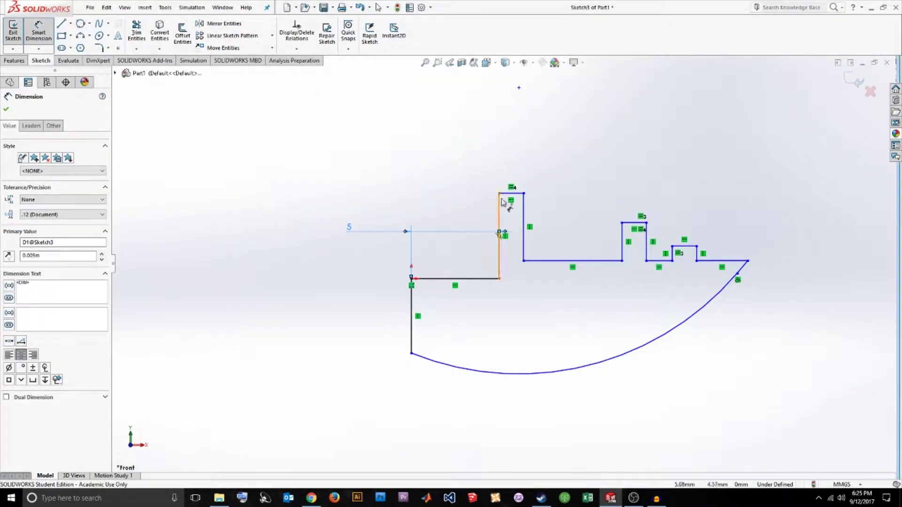
Dimension the tall step's height as 5.55 and a width as 11.81
{"action": "left_click", "coordinate": [499, 226]}
{"action": "left_click", "coordinate": [282, 226]}
{"action": "type", "text": "5.55"}
{"action": "key", "text": "Return"}
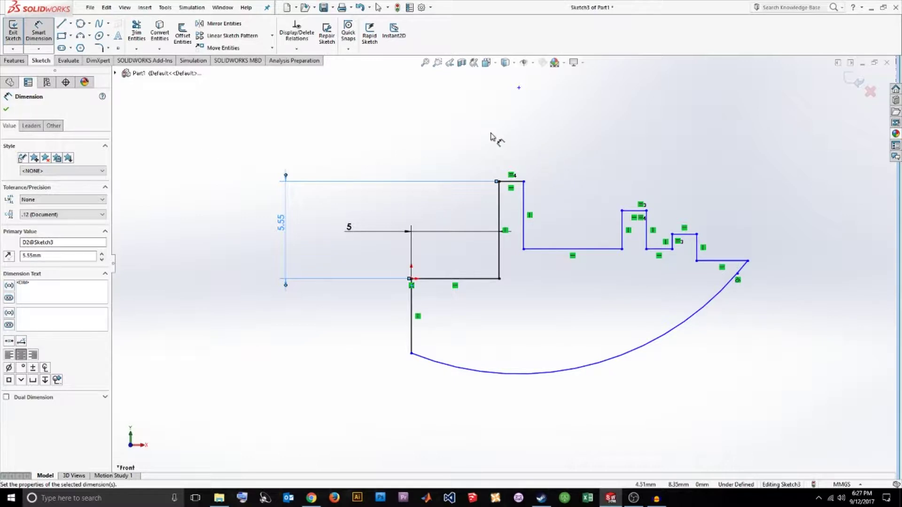
{"action": "left_click", "coordinate": [600, 251]}
{"action": "left_click", "coordinate": [493, 134]}
{"action": "type", "text": "11.81"}
{"action": "key", "text": "Return"}
Dimension the next step heights as 3.50 and 3
{"action": "left_click", "coordinate": [512, 181]}
{"action": "left_click", "coordinate": [566, 213]}
{"action": "type", "text": "3.5"}
{"action": "key", "text": "Return"}
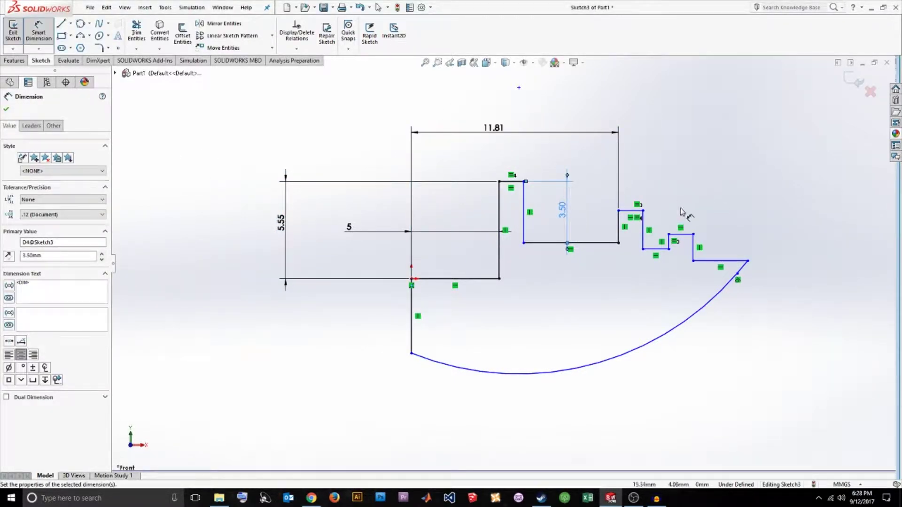
{"action": "left_click", "coordinate": [664, 252]}
{"action": "left_click", "coordinate": [670, 193]}
{"action": "type", "text": "3"}
{"action": "key", "text": "Return"}
Make the two short lines collinear and set the horizontal length from the origin to 14.49
{"action": "left_click", "coordinate": [719, 260], "text": "ctrl"}
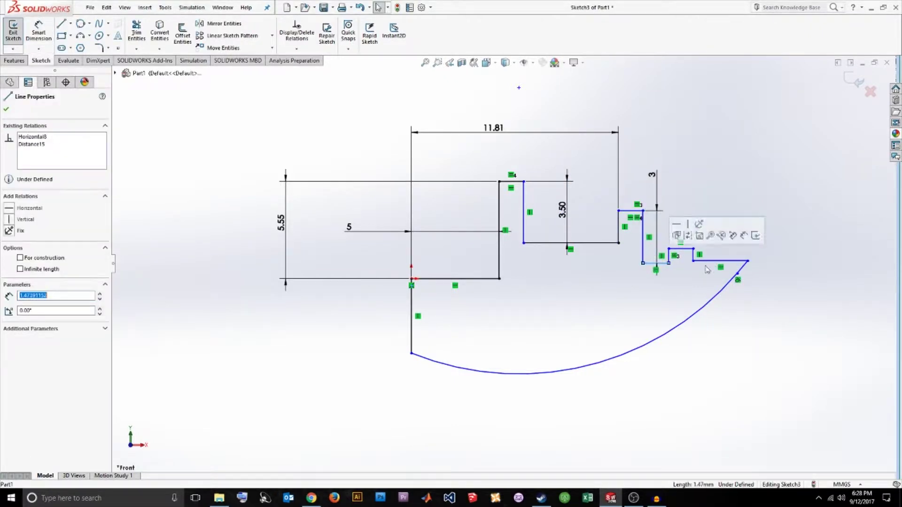
{"action": "left_click", "coordinate": [681, 235]}
{"action": "left_click", "coordinate": [662, 261]}
{"action": "left_click", "coordinate": [519, 98]}
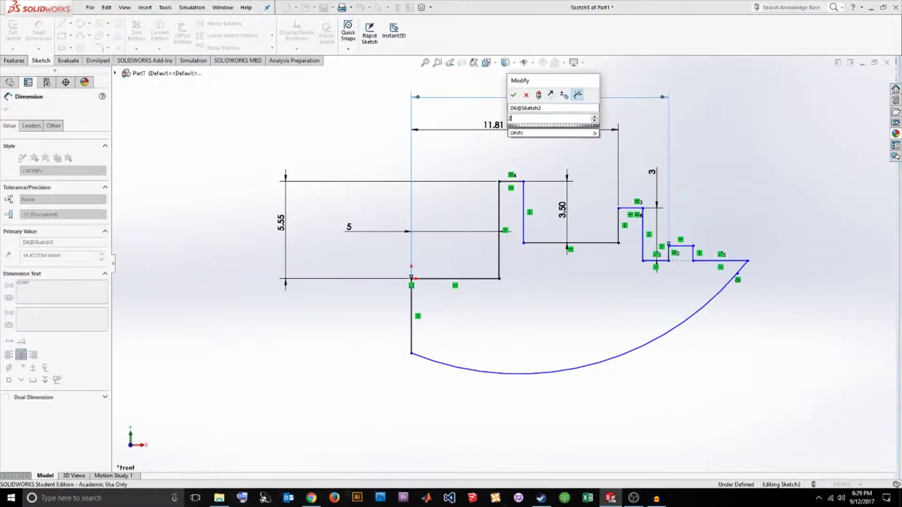
{"action": "key", "text": "Return"}
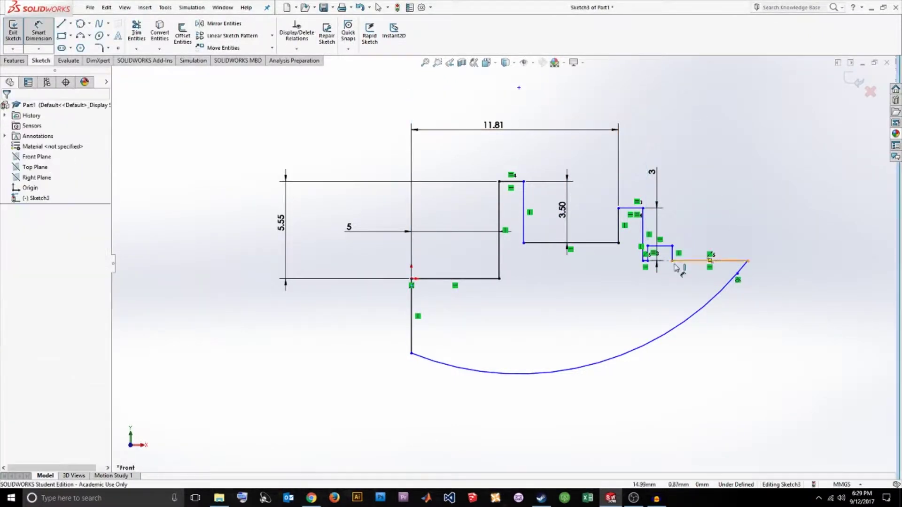
{"action": "double_click", "coordinate": [544, 93]}
{"action": "type", "text": "14.49"}
{"action": "key", "text": "Return"}
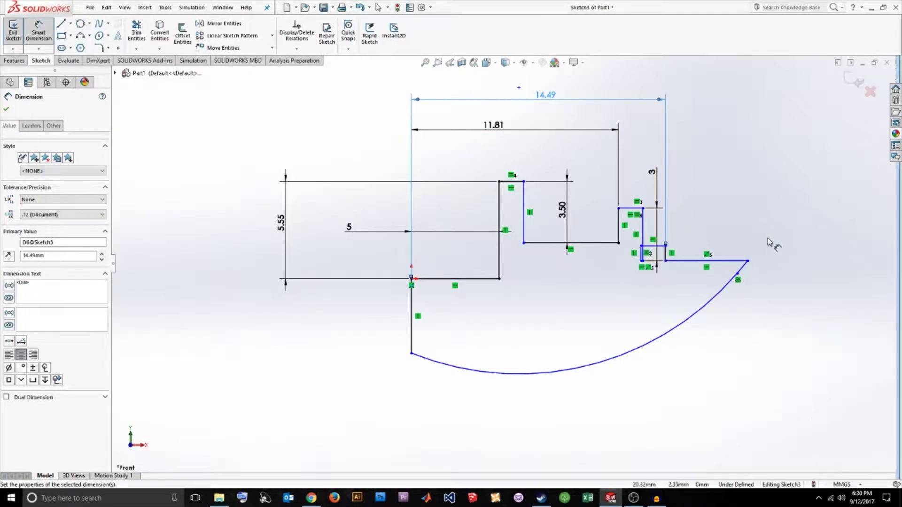
Add a 1 offset between two lines and a 15.91 overall length dimension
{"action": "left_click", "coordinate": [523, 211]}
{"action": "left_click", "coordinate": [499, 211]}
{"action": "left_click", "coordinate": [478, 152]}
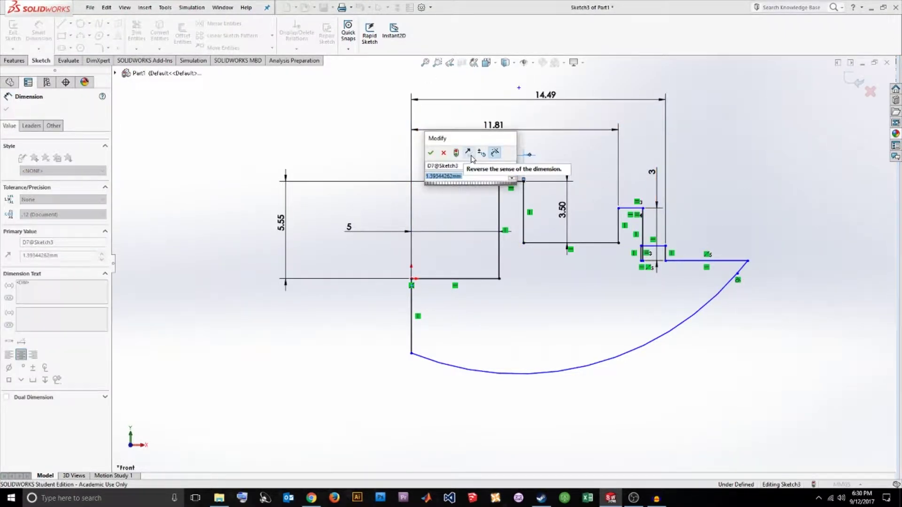
{"action": "type", "text": "1"}
{"action": "key", "text": "Return"}
{"action": "left_click", "coordinate": [747, 260]}
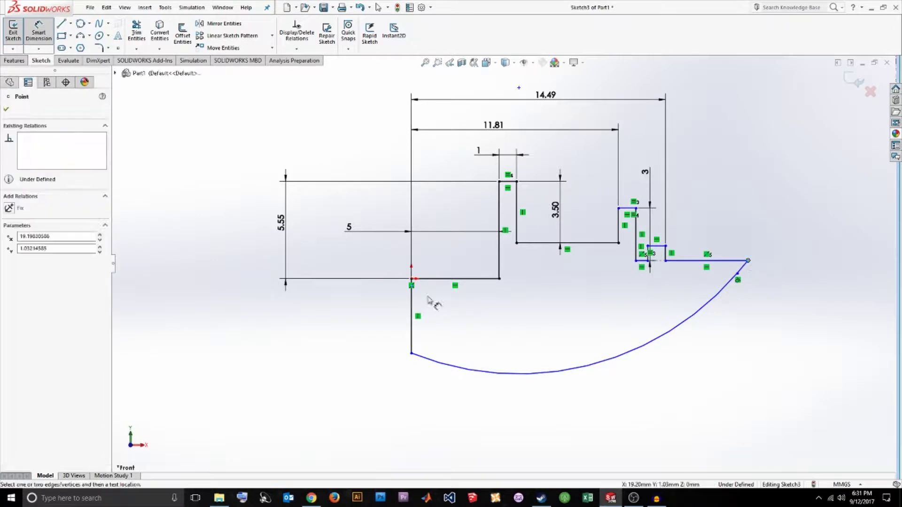
{"action": "left_click", "coordinate": [411, 279]}
{"action": "left_click", "coordinate": [619, 80]}
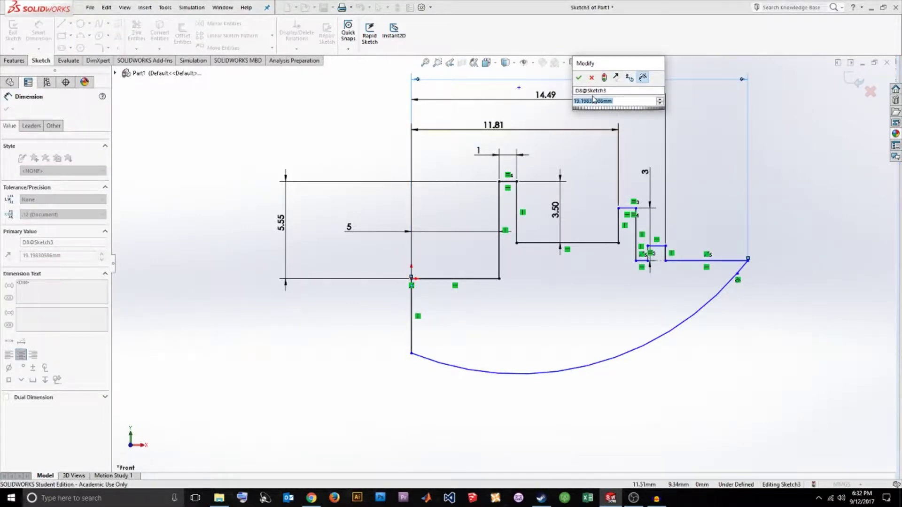
{"action": "type", "text": "15.91"}
{"action": "key", "text": "Return"}
Dimension the arc end height as 7.90 and the short-line gap as 1.50
{"action": "left_click", "coordinate": [412, 353]}
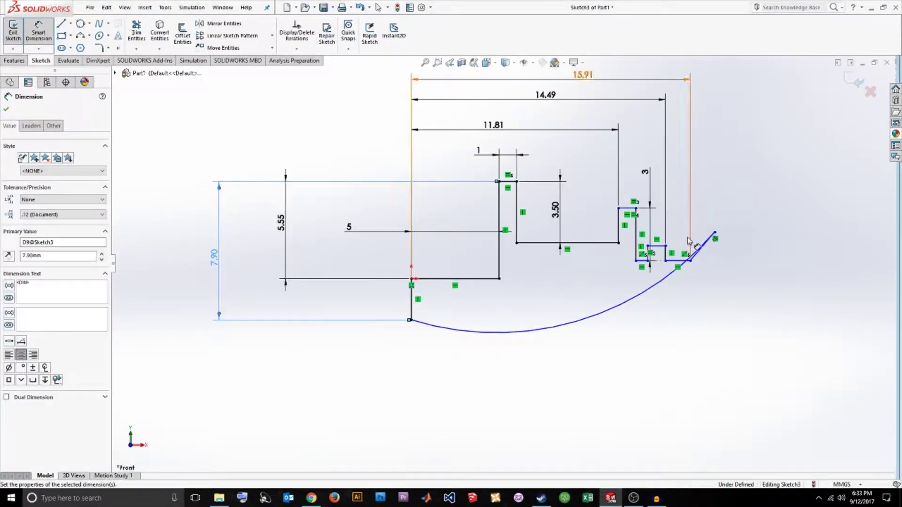
{"action": "left_click", "coordinate": [677, 271]}
{"action": "key", "text": "d"}
{"action": "left_click", "coordinate": [656, 245]}
{"action": "left_click", "coordinate": [679, 261]}
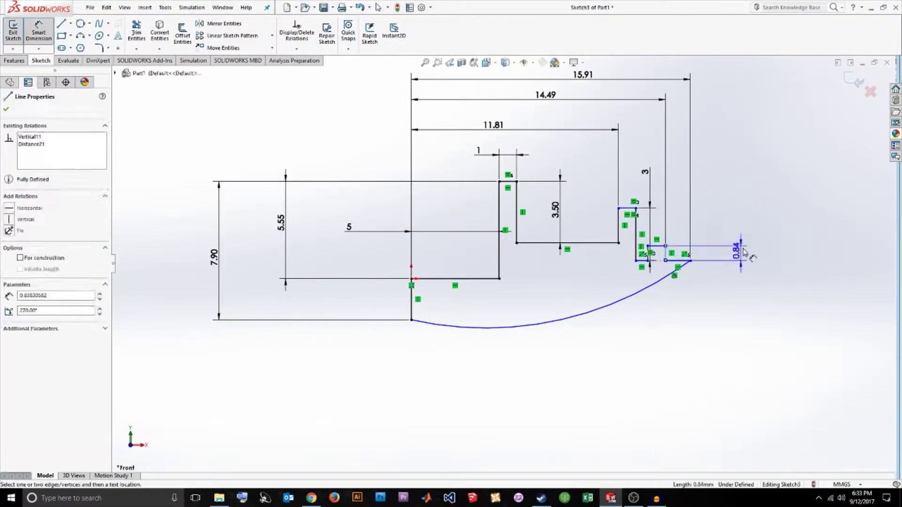
{"action": "left_click", "coordinate": [742, 188]}
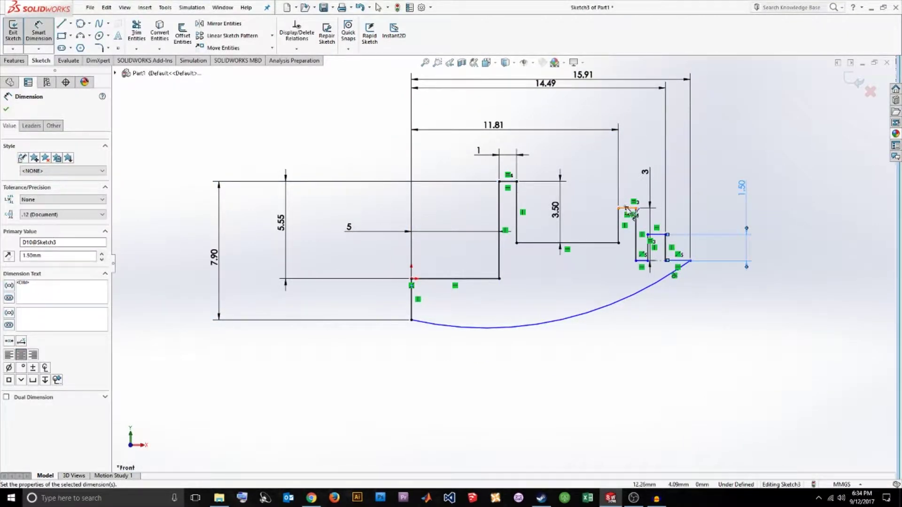
{"action": "left_click", "coordinate": [518, 182]}
Add an angle dimension on the ramp line, entering 260°
{"action": "left_click", "coordinate": [690, 261]}
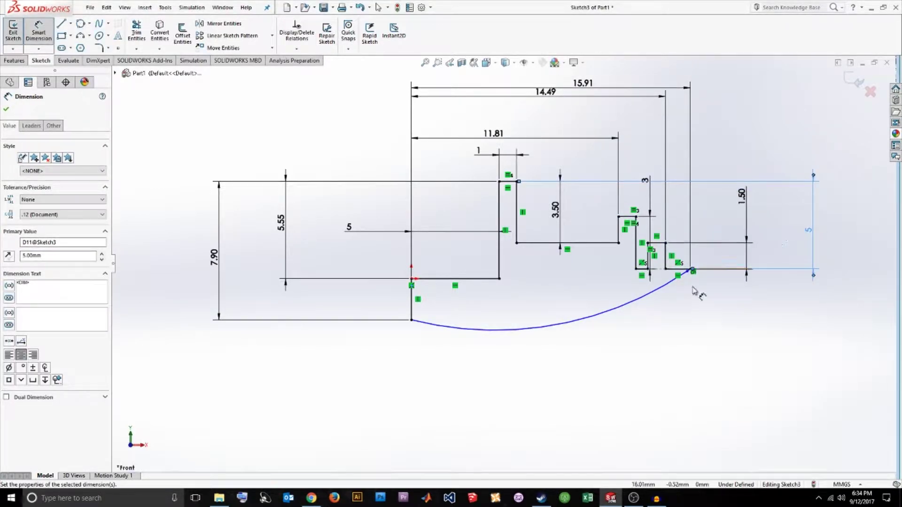
{"action": "scroll", "coordinate": [694, 293], "scroll_direction": "down", "scroll_amount": 5}
{"action": "left_click", "coordinate": [586, 242]}
{"action": "type", "text": "260"}
{"action": "key", "text": "Return"}
Dismiss the geometry warning, then dimension the 80° ramp angle and 1 mm offset to fully define the sketch
{"action": "left_click", "coordinate": [508, 249]}
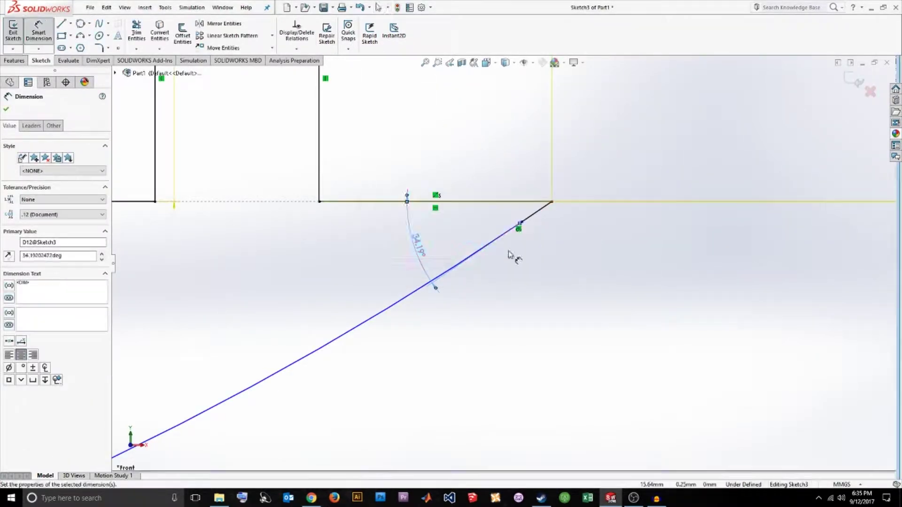
{"action": "left_click", "coordinate": [502, 246]}
{"action": "scroll", "coordinate": [500, 253], "scroll_direction": "up", "scroll_amount": 3}
{"action": "scroll", "coordinate": [504, 254], "scroll_direction": "down", "scroll_amount": 4}
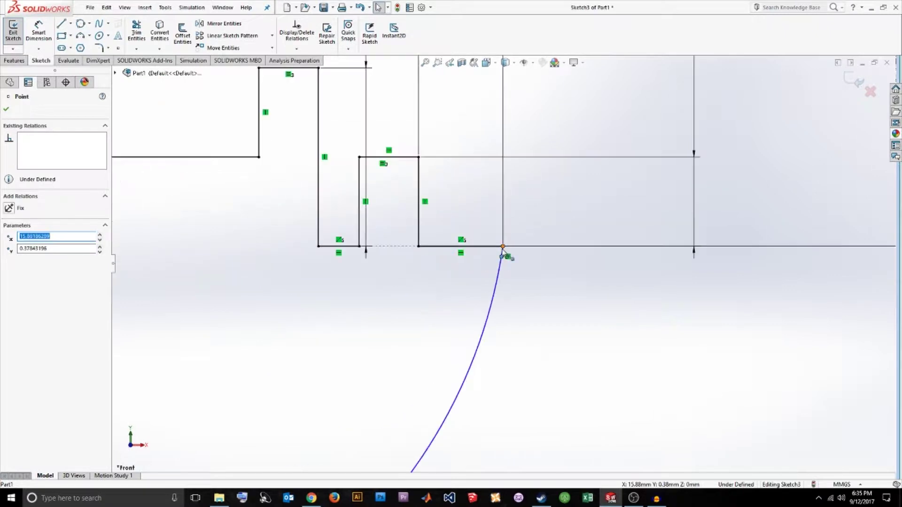
{"action": "left_click", "coordinate": [40, 41]}
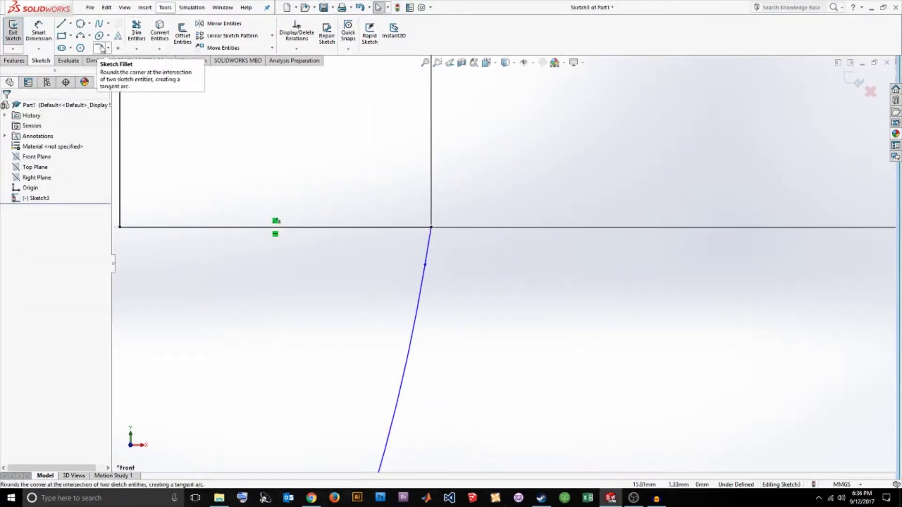
{"action": "left_click", "coordinate": [478, 280]}
{"action": "key", "text": "Return"}
{"action": "left_click", "coordinate": [458, 263]}
{"action": "scroll", "coordinate": [511, 367], "scroll_direction": "up", "scroll_amount": 3}
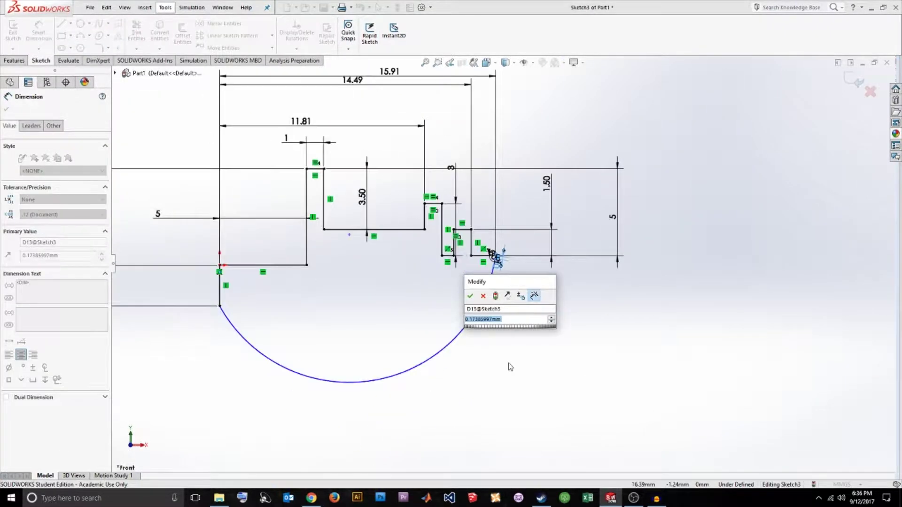
{"action": "key", "text": "Return"}
Reposition the 14.49 and 80° dimensions and accept the 360° revolve
{"action": "scroll", "coordinate": [446, 346], "scroll_direction": "up", "scroll_amount": 3}
{"action": "scroll", "coordinate": [469, 114], "scroll_direction": "up", "scroll_amount": 2}
{"action": "scroll", "coordinate": [468, 115], "scroll_direction": "down", "scroll_amount": 3}
{"action": "scroll", "coordinate": [451, 188], "scroll_direction": "down", "scroll_amount": 2}
{"action": "left_click_drag", "start_coordinate": [439, 153], "coordinate": [456, 113]}
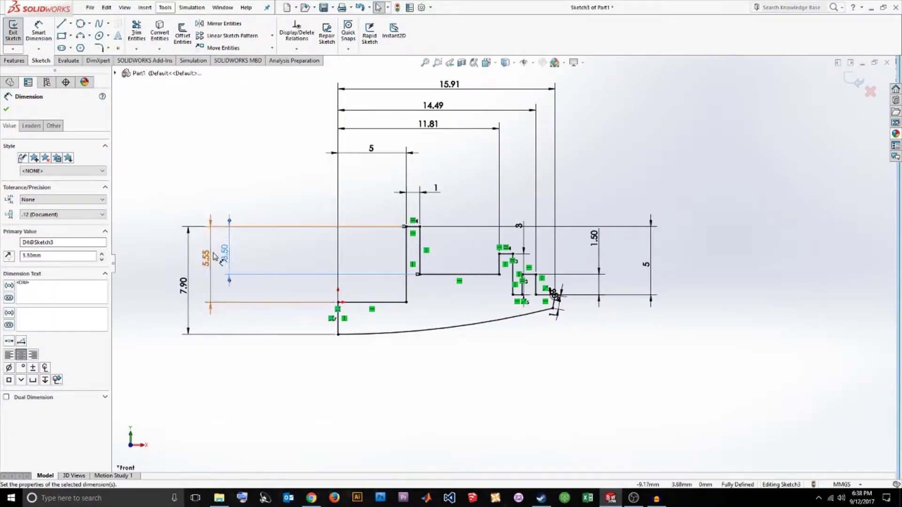
{"action": "left_click_drag", "start_coordinate": [554, 295], "coordinate": [583, 349]}
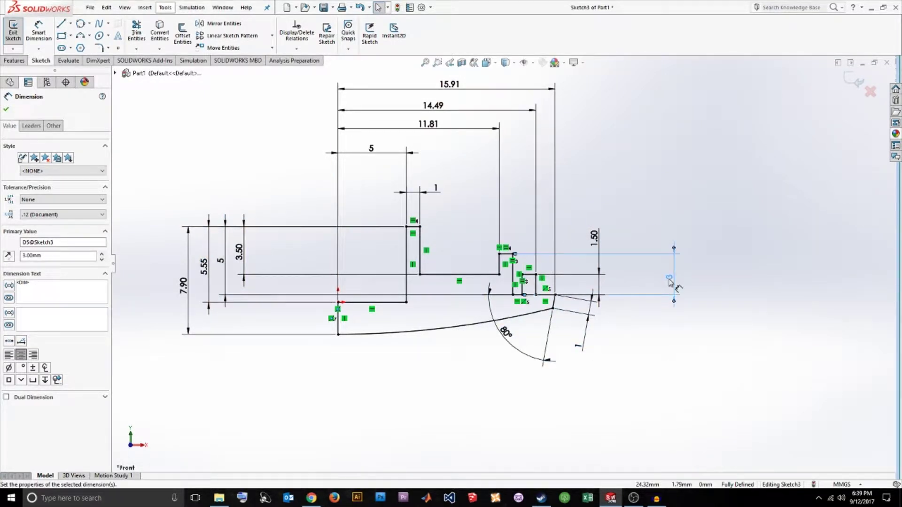
{"action": "mouse_move", "coordinate": [634, 174]}
{"action": "middle_mouse_down"}
{"action": "mouse_move", "coordinate": [557, 284]}
{"action": "mouse_move", "coordinate": [401, 223]}
{"action": "middle_mouse_up"}
{"action": "key", "text": "Return"}
Sketch a small circle on the Top Plane, aligned vertically with the origin
{"action": "left_click", "coordinate": [35, 166]}
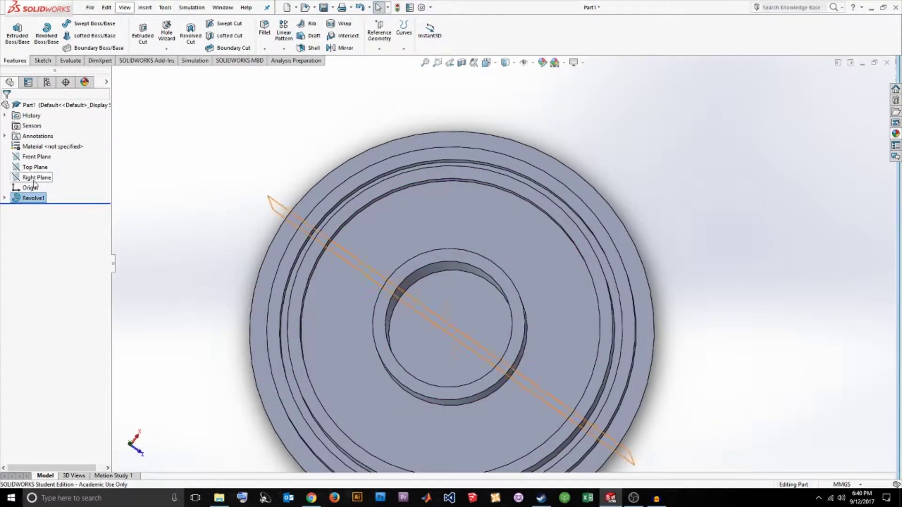
{"action": "key", "text": "space"}
{"action": "key", "text": "ctrl+8"}
{"action": "left_click", "coordinate": [513, 235]}
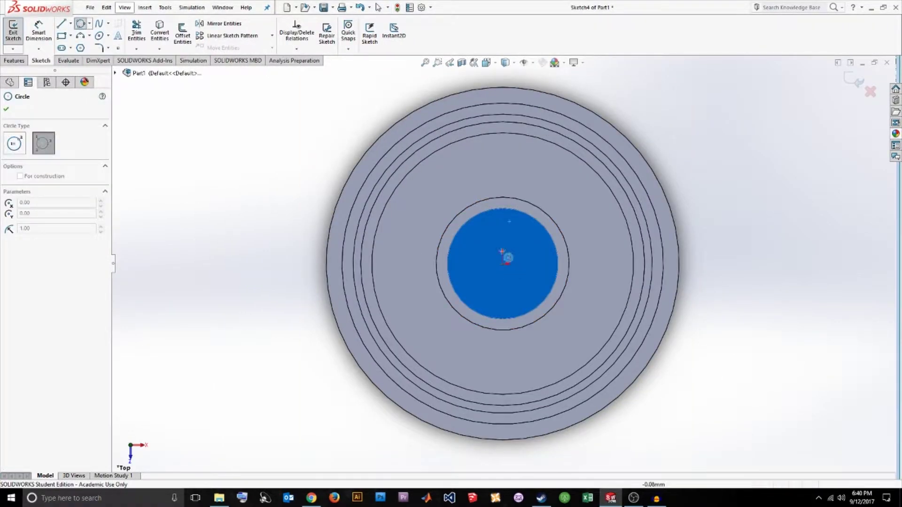
{"action": "left_click", "coordinate": [89, 24]}
{"action": "left_click", "coordinate": [493, 214]}
{"action": "left_click", "coordinate": [503, 263]}
{"action": "left_click", "coordinate": [493, 213], "text": "ctrl"}
{"action": "left_click", "coordinate": [12, 273]}
Give the circle a diameter of 4 and exit the sketch
{"action": "left_click", "coordinate": [38, 32]}
{"action": "left_click", "coordinate": [514, 201]}
{"action": "left_click", "coordinate": [526, 181]}
{"action": "type", "text": "4"}
{"action": "key", "text": "Return"}
{"action": "left_click", "coordinate": [80, 23]}
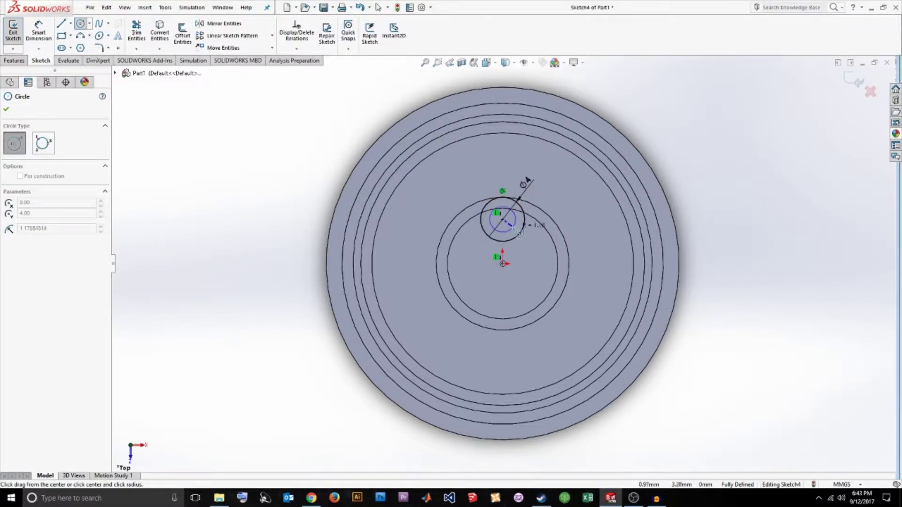
{"action": "left_click", "coordinate": [15, 60]}
Extrude the circle as a boss and circularly pattern it into three equally spaced copies
{"action": "left_click", "coordinate": [17, 36]}
{"action": "left_click", "coordinate": [7, 109]}
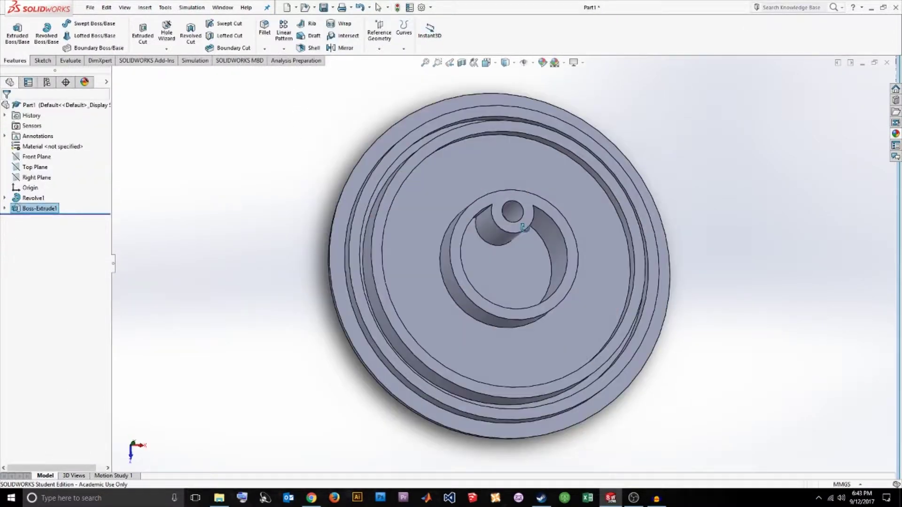
{"action": "left_click", "coordinate": [20, 181]}
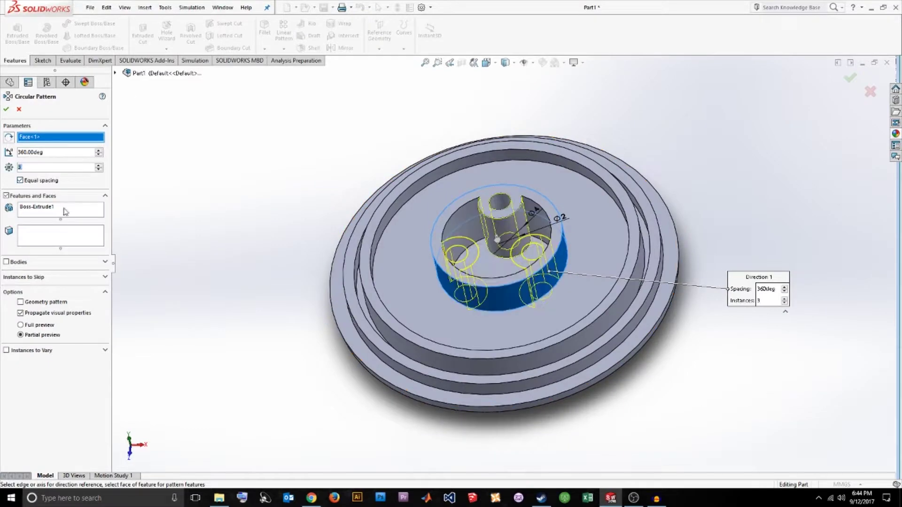
{"action": "left_click", "coordinate": [6, 109]}
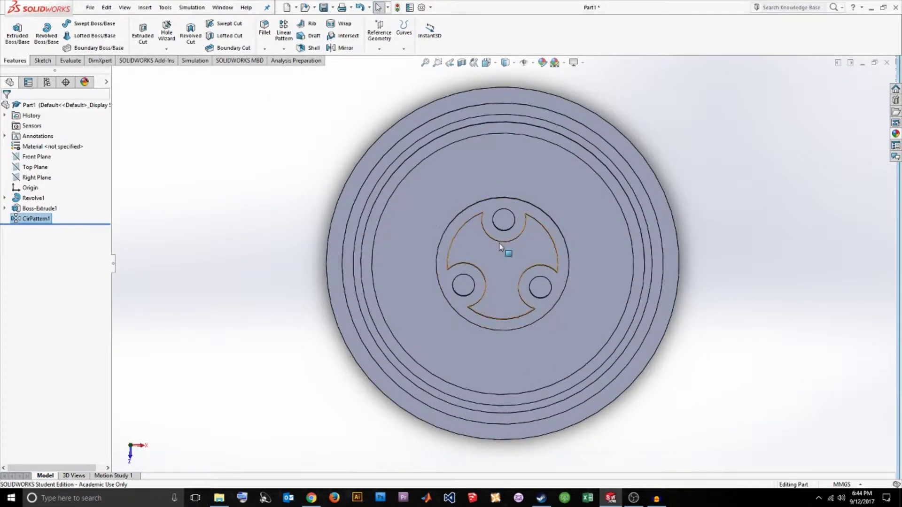
Start a new sketch on the lobed ring face
{"action": "left_click", "coordinate": [507, 325]}
{"action": "left_click", "coordinate": [41, 60]}
{"action": "left_click", "coordinate": [62, 35]}
Sketch a rectangle over the hub's lower part, trim it to the arc, and dimension it 5.55 wide
{"action": "left_click_drag", "start_coordinate": [440, 343], "coordinate": [555, 306]}
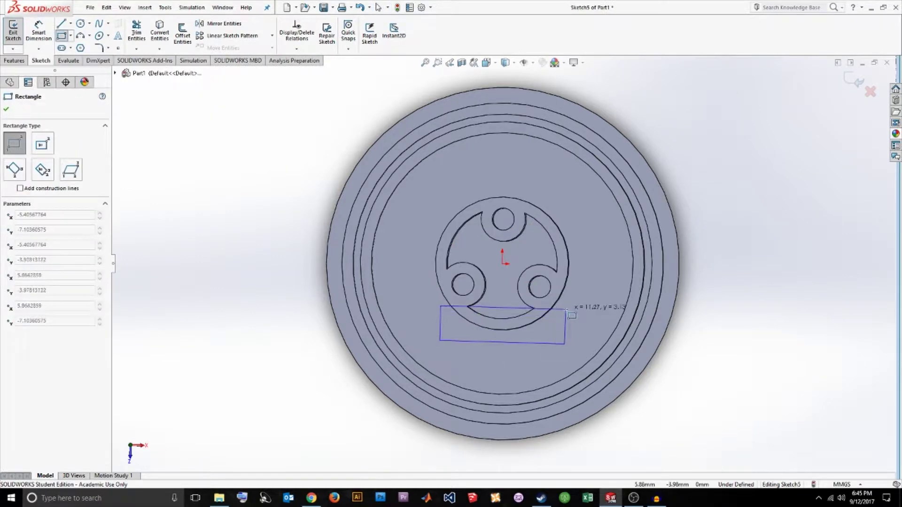
{"action": "left_click", "coordinate": [567, 311]}
{"action": "left_click", "coordinate": [136, 33]}
{"action": "left_click_drag", "start_coordinate": [549, 329], "coordinate": [571, 338]}
{"action": "key", "text": "Escape"}
{"action": "left_click", "coordinate": [526, 316]}
{"action": "left_click", "coordinate": [39, 33]}
{"action": "left_click", "coordinate": [493, 366]}
Cut-extrude the profile up to the surface to notch the hub's lower edge
{"action": "left_click", "coordinate": [62, 23]}
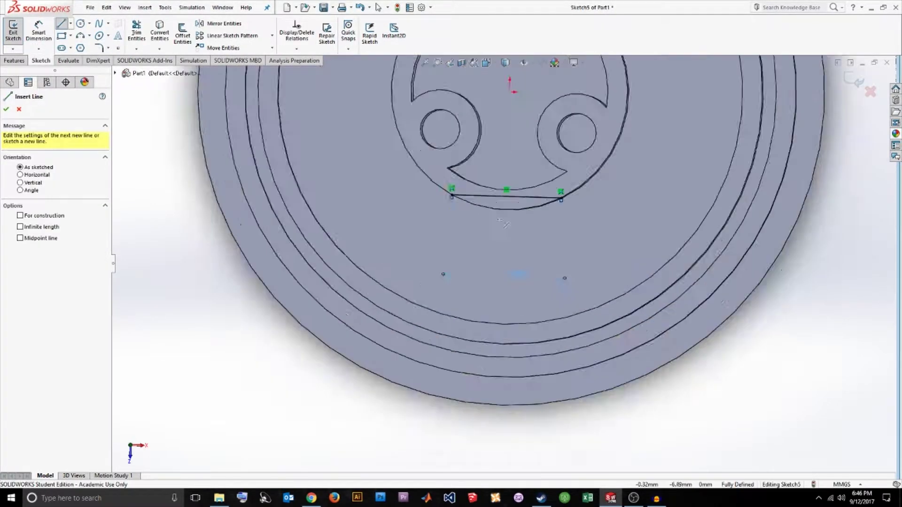
{"action": "scroll", "coordinate": [517, 282], "scroll_direction": "up", "scroll_amount": 5}
{"action": "key", "text": "Escape"}
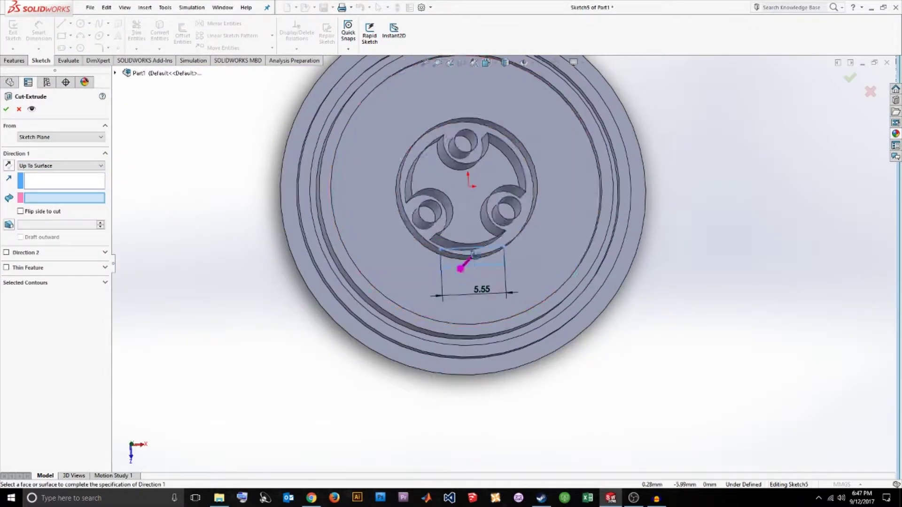
{"action": "middle_click_drag", "start_coordinate": [463, 261], "coordinate": [419, 242]}
{"action": "left_click", "coordinate": [419, 242]}
{"action": "key", "text": "Return"}
{"action": "left_click", "coordinate": [423, 245]}
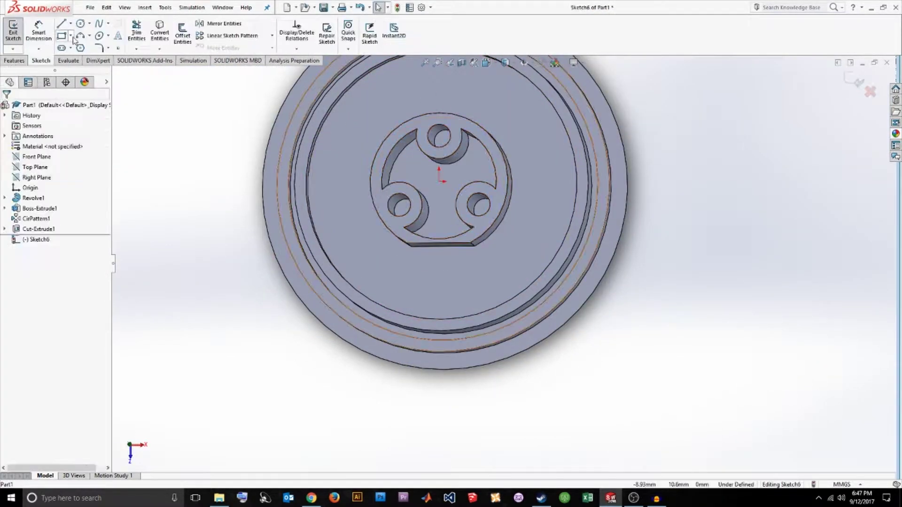
Extrude the rectangle as a merged boss up to the hub face, then view it from the side
{"action": "left_click", "coordinate": [454, 244]}
{"action": "left_click", "coordinate": [17, 33]}
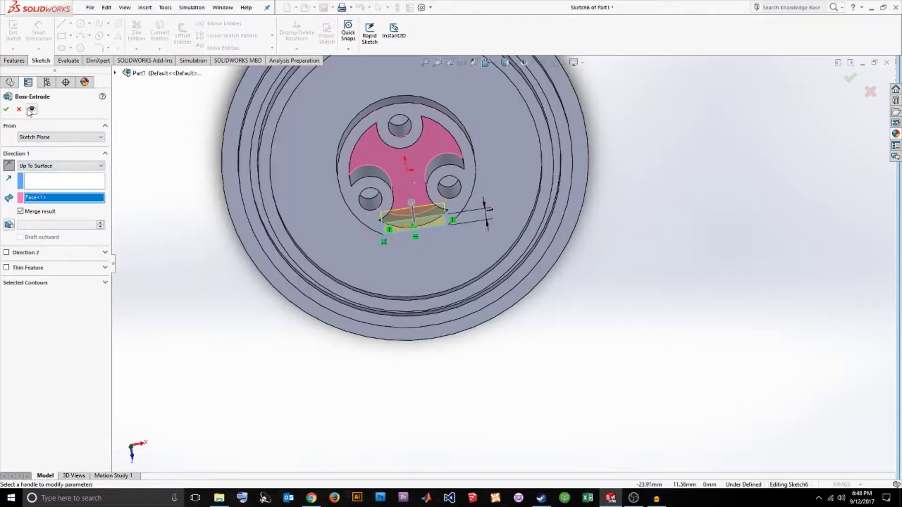
{"action": "key", "text": "Return"}
{"action": "middle_click_drag", "start_coordinate": [436, 237], "coordinate": [424, 231]}
{"action": "key", "text": "space"}
{"action": "left_click", "coordinate": [422, 243]}
{"action": "middle_click_drag", "start_coordinate": [531, 222], "coordinate": [508, 268]}
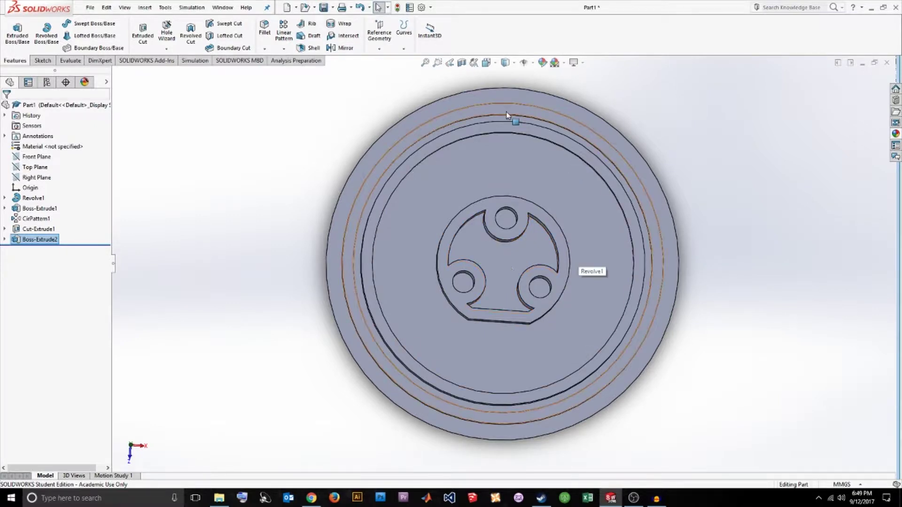
{"action": "middle_click_drag", "start_coordinate": [528, 167], "coordinate": [486, 222]}
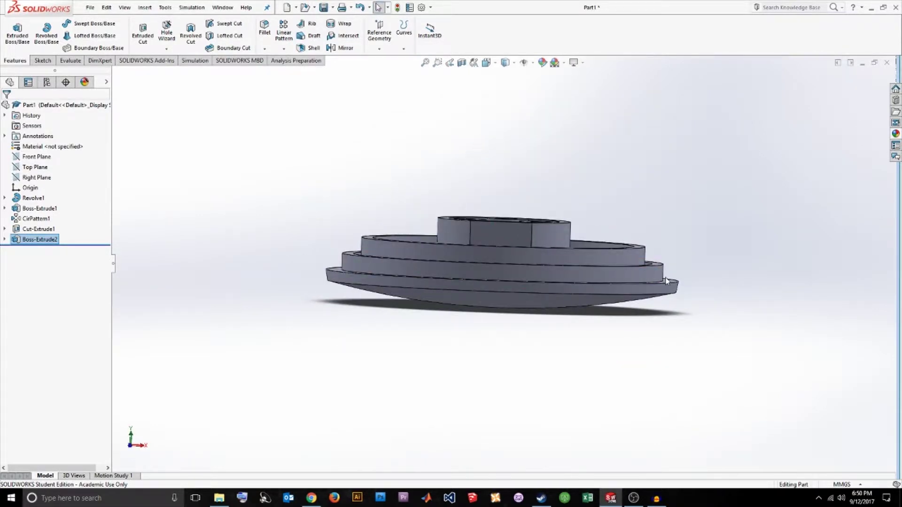
Edit Revolve1's profile sketch, change the 1.50 rim step to 3, and rebuild the disc
{"action": "left_click", "coordinate": [4, 198]}
{"action": "left_click", "coordinate": [28, 208]}
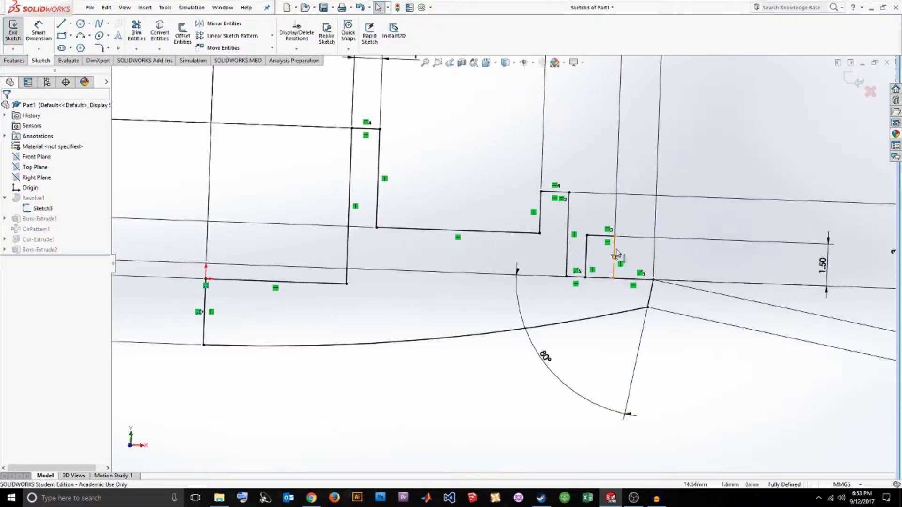
{"action": "key", "text": "l"}
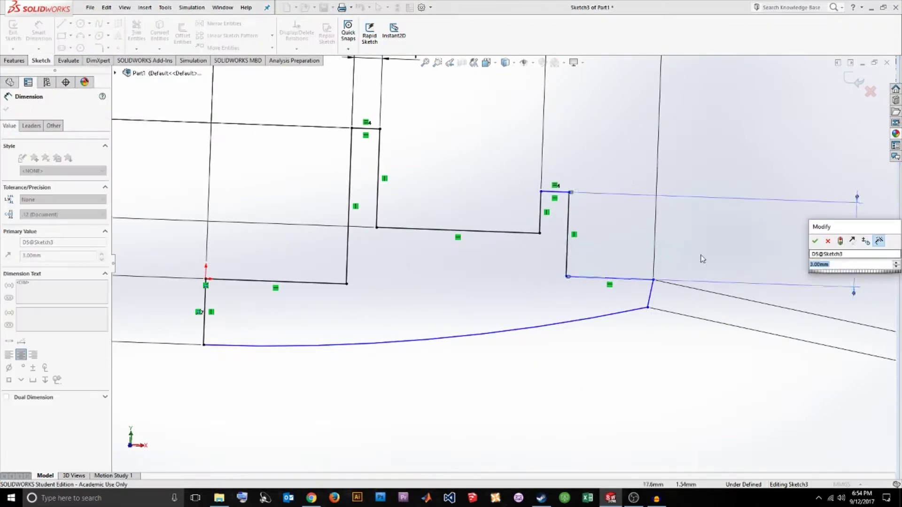
{"action": "key", "text": "Return"}
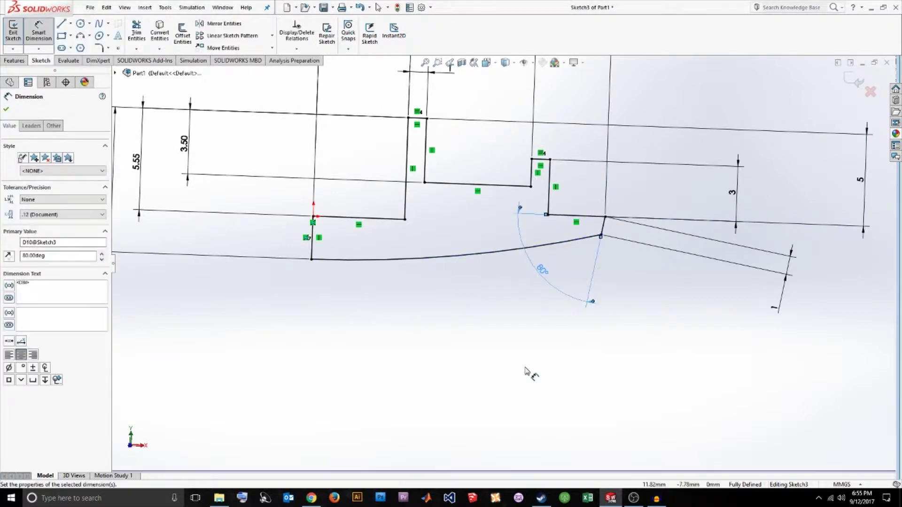
{"action": "middle_click_drag", "start_coordinate": [525, 208], "coordinate": [500, 249]}
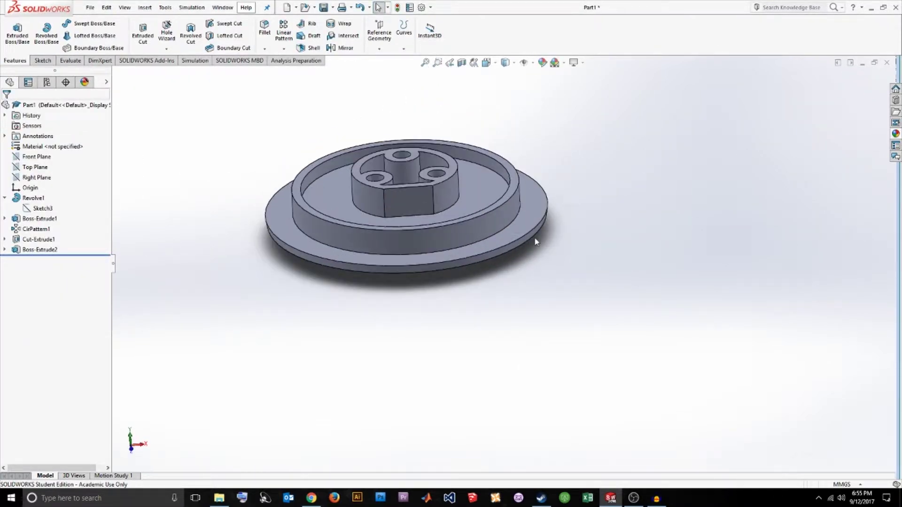
Start a 3D sketch, try a new plane referenced on part faces, then clear those references
{"action": "key", "text": "ctrl+5"}
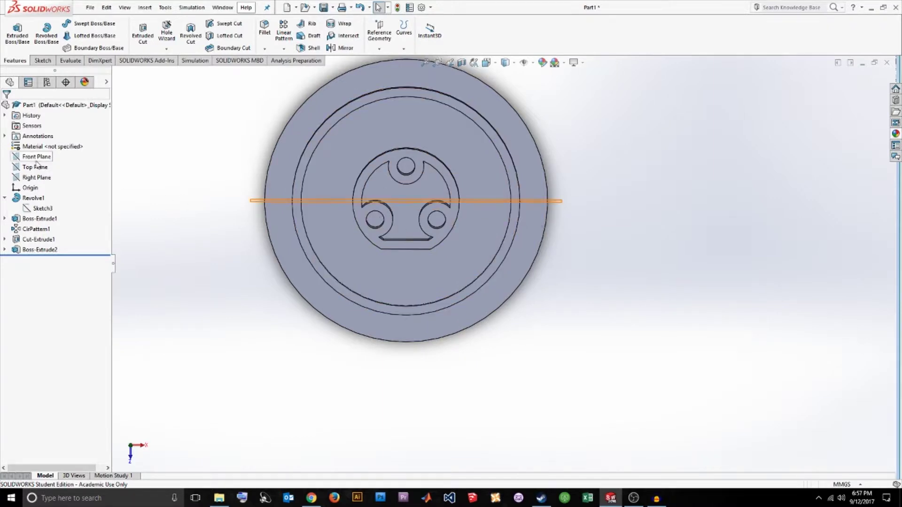
{"action": "left_click", "coordinate": [43, 61]}
{"action": "left_click", "coordinate": [13, 28]}
{"action": "left_click", "coordinate": [413, 216]}
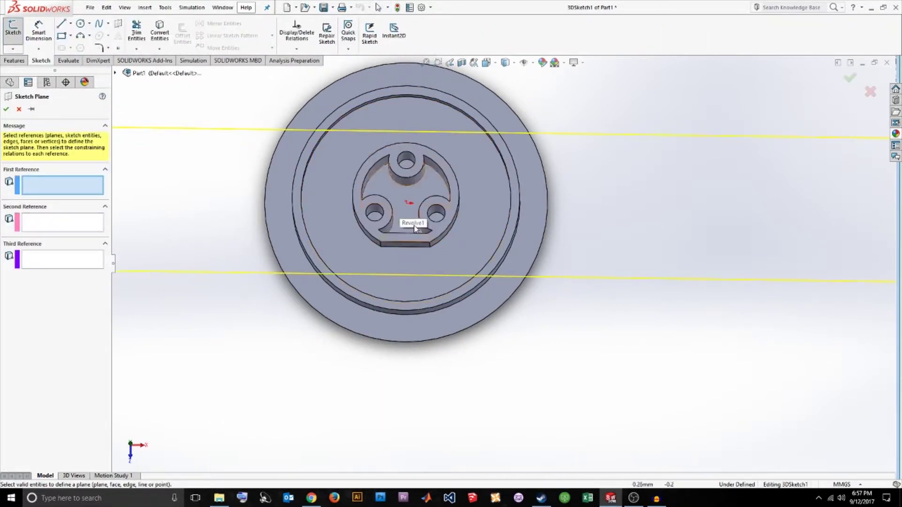
{"action": "scroll", "coordinate": [479, 280], "scroll_direction": "down", "scroll_amount": 3}
{"action": "middle_click_drag", "start_coordinate": [423, 343], "coordinate": [543, 247]}
{"action": "left_click", "coordinate": [543, 247]}
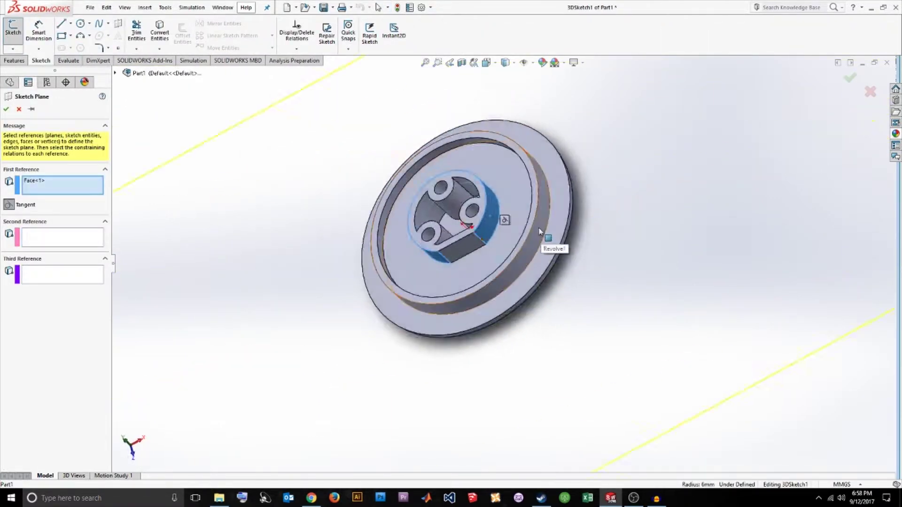
{"action": "scroll", "coordinate": [515, 335], "scroll_direction": "up", "scroll_amount": 4}
{"action": "scroll", "coordinate": [515, 335], "scroll_direction": "down", "scroll_amount": 5}
{"action": "right_click", "coordinate": [74, 230]}
{"action": "left_click", "coordinate": [94, 237]}
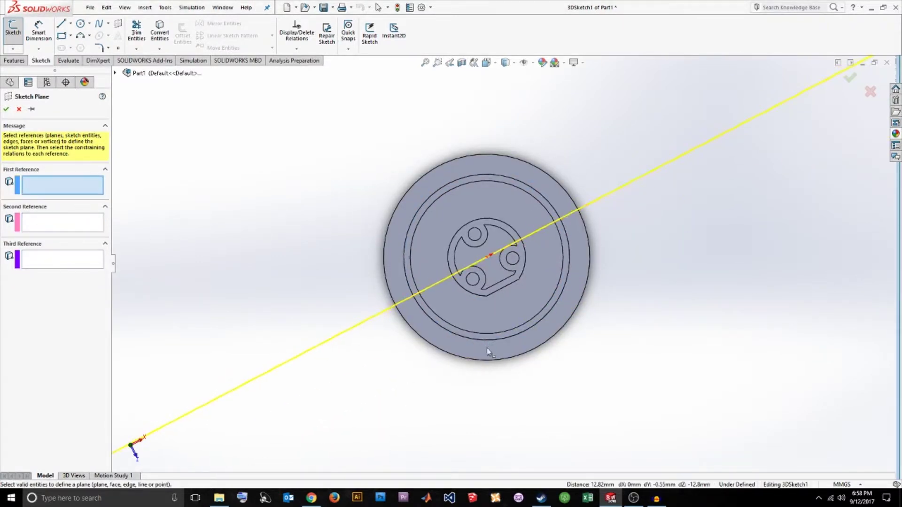
Define an angled sketch plane from the Front Plane and the inner hub face
{"action": "left_click", "coordinate": [115, 73]}
{"action": "left_click", "coordinate": [157, 125]}
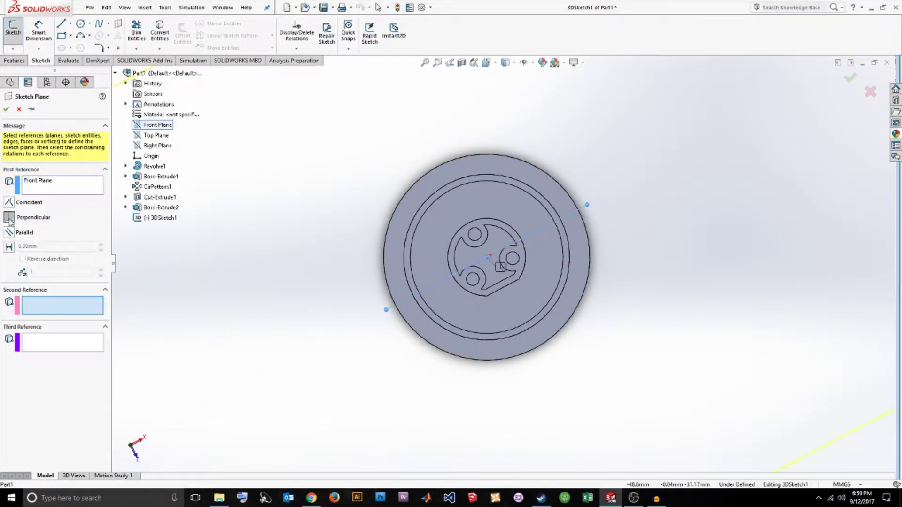
{"action": "middle_click_drag", "start_coordinate": [329, 305], "coordinate": [423, 281]}
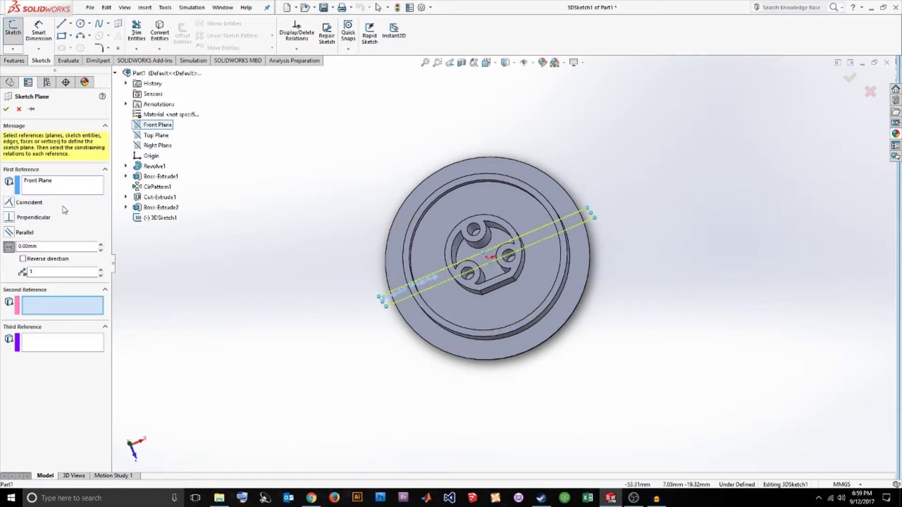
{"action": "scroll", "coordinate": [470, 263], "scroll_direction": "down", "scroll_amount": 2}
{"action": "left_click", "coordinate": [513, 269]}
{"action": "scroll", "coordinate": [56, 298], "scroll_direction": "up", "scroll_amount": 2}
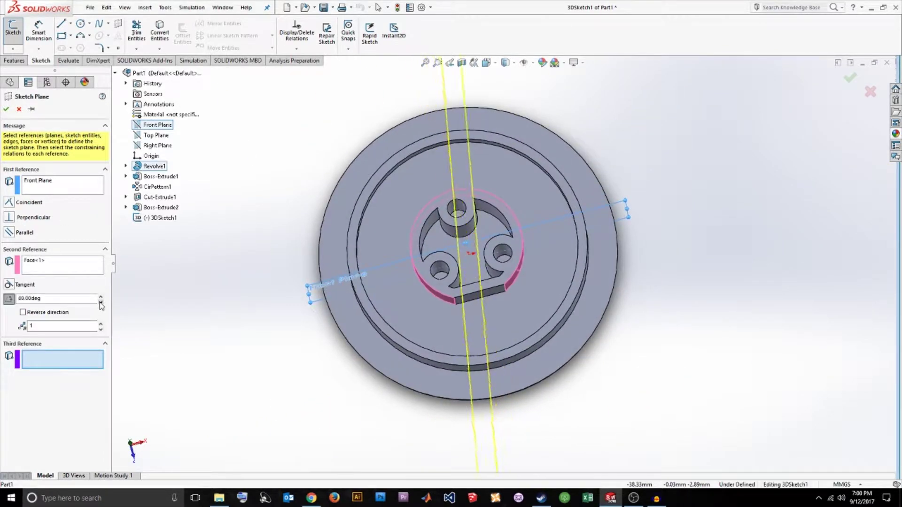
{"action": "key", "text": "ctrl+4"}
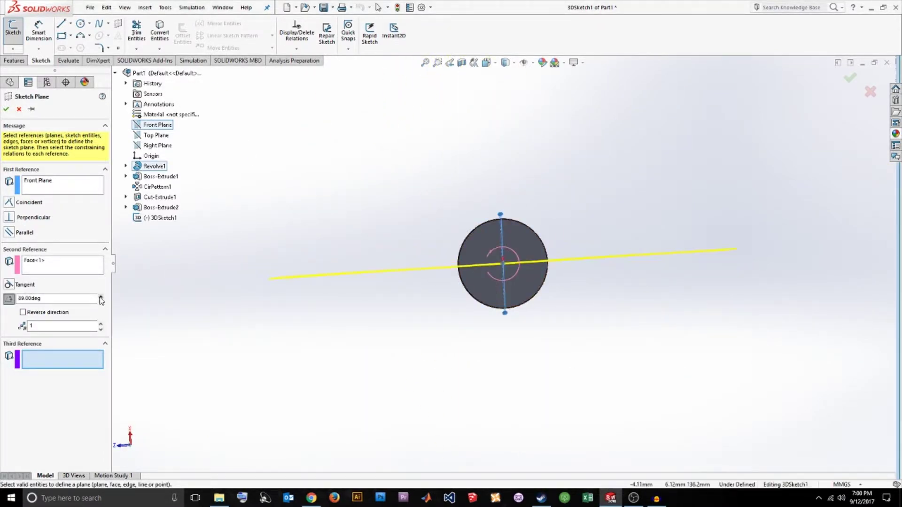
{"action": "key", "text": "Return"}
Undo the 3D sketch plane and accept the recreated plane
{"action": "right_click", "coordinate": [47, 260]}
{"action": "key", "text": "Escape"}
{"action": "right_click", "coordinate": [44, 261]}
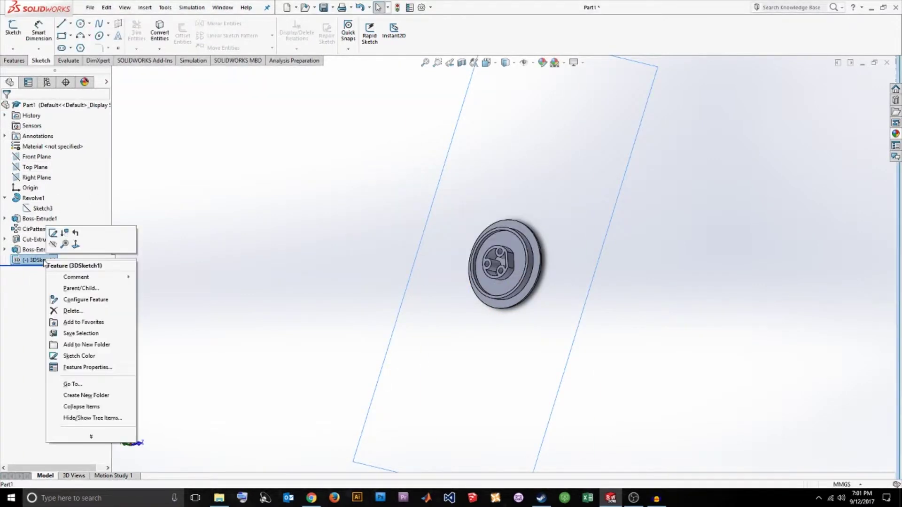
{"action": "key", "text": "ctrl+z"}
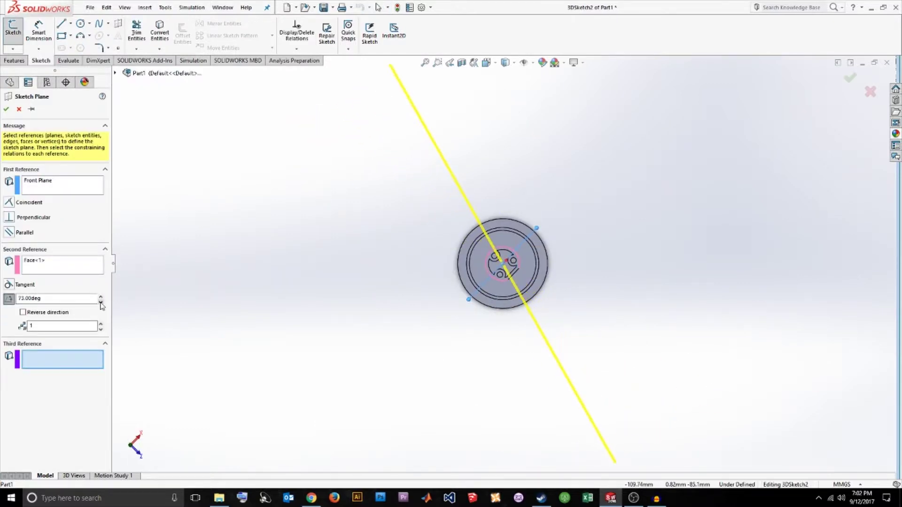
{"action": "key", "text": "Return"}
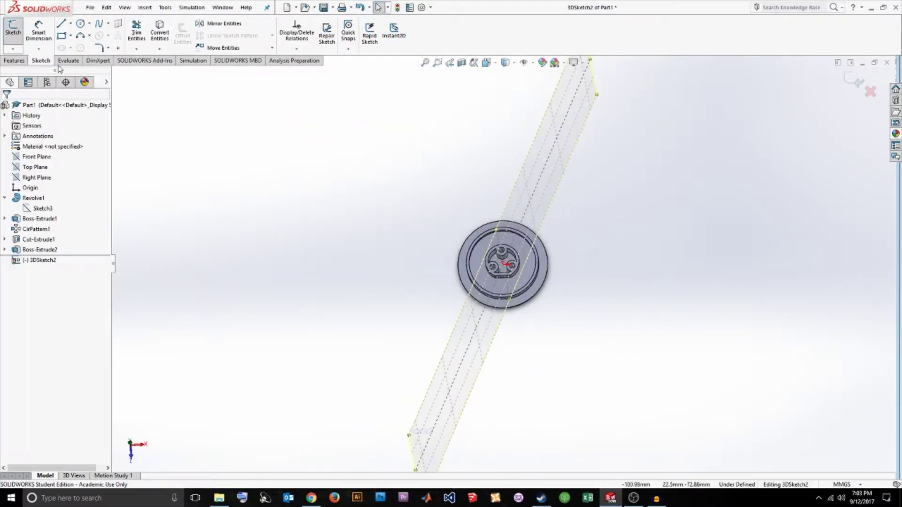
Exit line drawing and delete 3DSketch2 from the feature tree
{"action": "key", "text": "l"}
{"action": "key", "text": "space"}
{"action": "left_click", "coordinate": [529, 156]}
{"action": "key", "text": "Escape"}
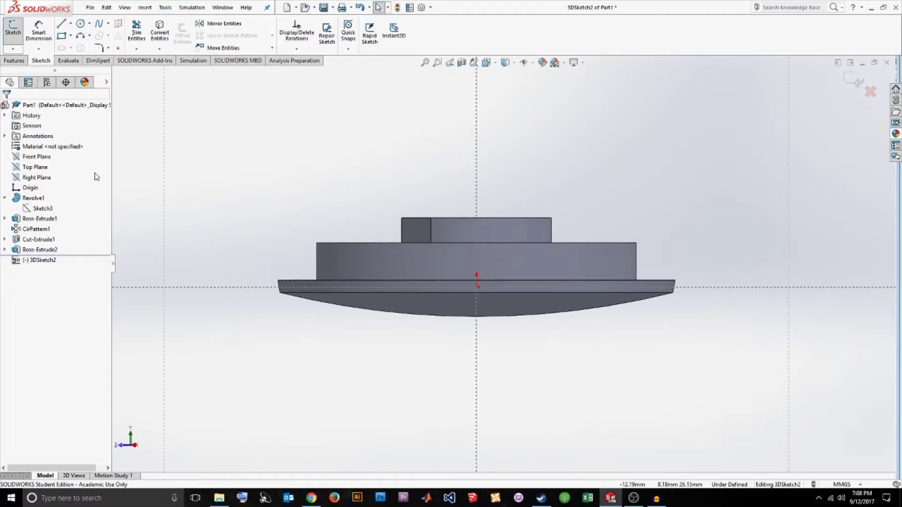
{"action": "right_click", "coordinate": [47, 260]}
{"action": "left_click", "coordinate": [72, 294]}
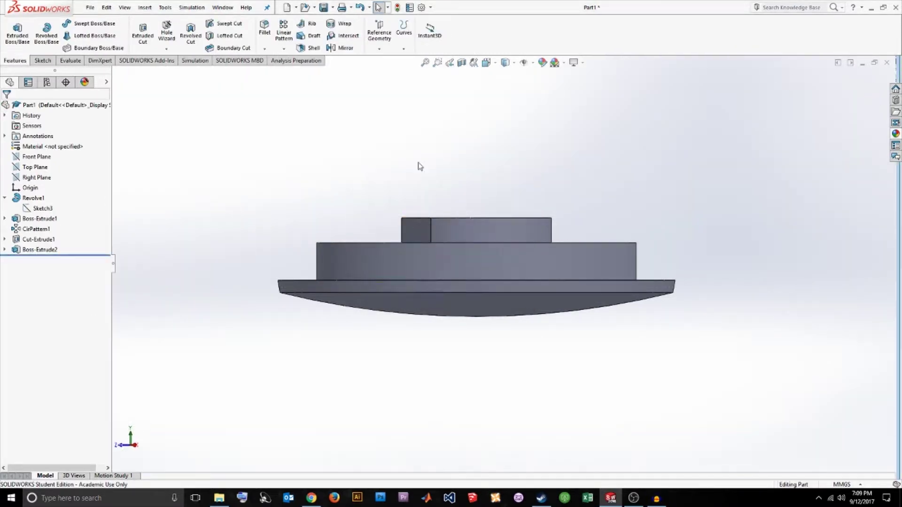
{"action": "key", "text": "shift+Down"}
Create a sketch plane from the Right Plane and hub face, angled 67.56 degrees
{"action": "left_click", "coordinate": [472, 207]}
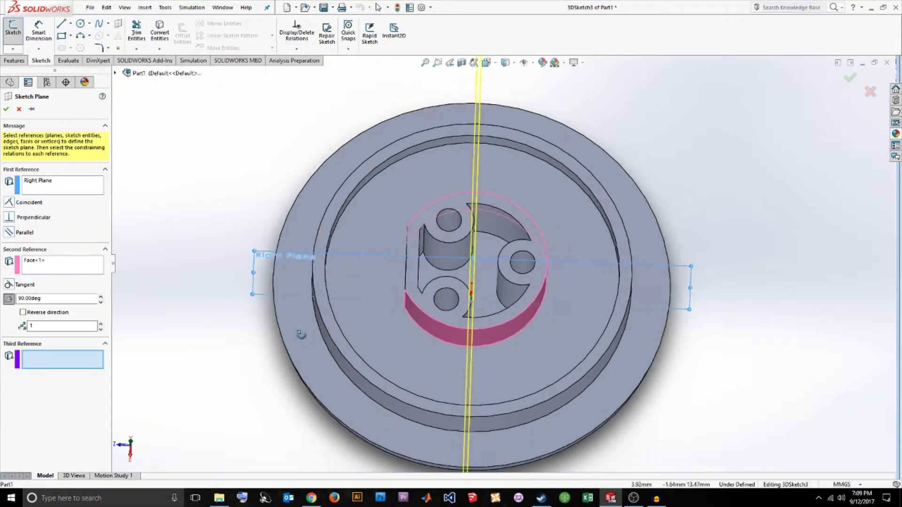
{"action": "mouse_move", "coordinate": [472, 206]}
{"action": "middle_mouse_down"}
{"action": "mouse_move", "coordinate": [439, 249]}
{"action": "mouse_move", "coordinate": [348, 280]}
{"action": "middle_mouse_up"}
{"action": "left_click_drag", "start_coordinate": [101, 301], "coordinate": [79, 266]}
{"action": "key", "text": "Return"}
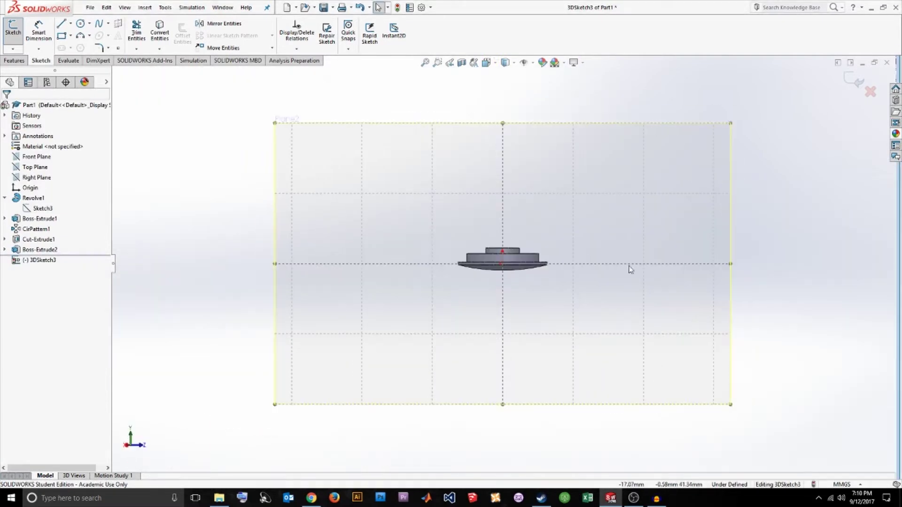
Draw a horizontal base line, two zig-zag segments and a closing arc
{"action": "left_click", "coordinate": [61, 23]}
{"action": "scroll", "coordinate": [518, 257], "scroll_direction": "up", "scroll_amount": 5}
{"action": "left_click", "coordinate": [542, 170]}
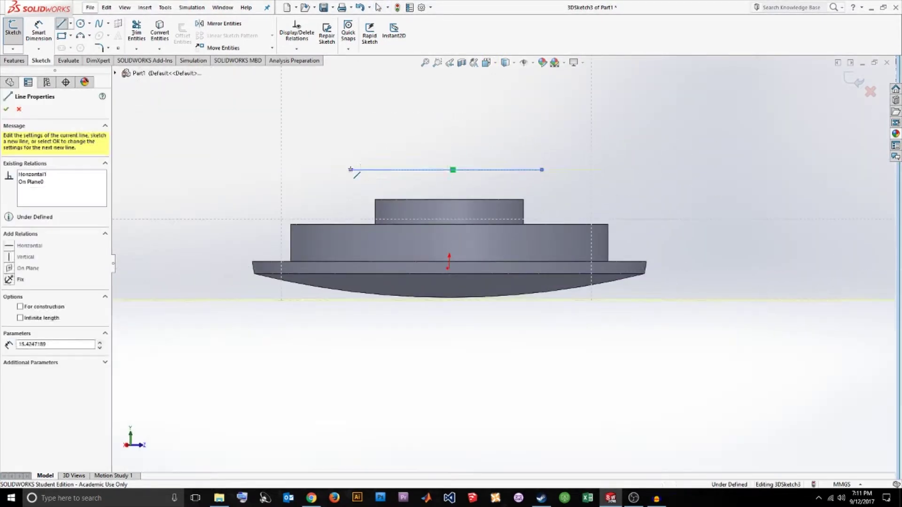
{"action": "left_click", "coordinate": [350, 170]}
{"action": "left_click", "coordinate": [431, 157]}
{"action": "left_click", "coordinate": [459, 156]}
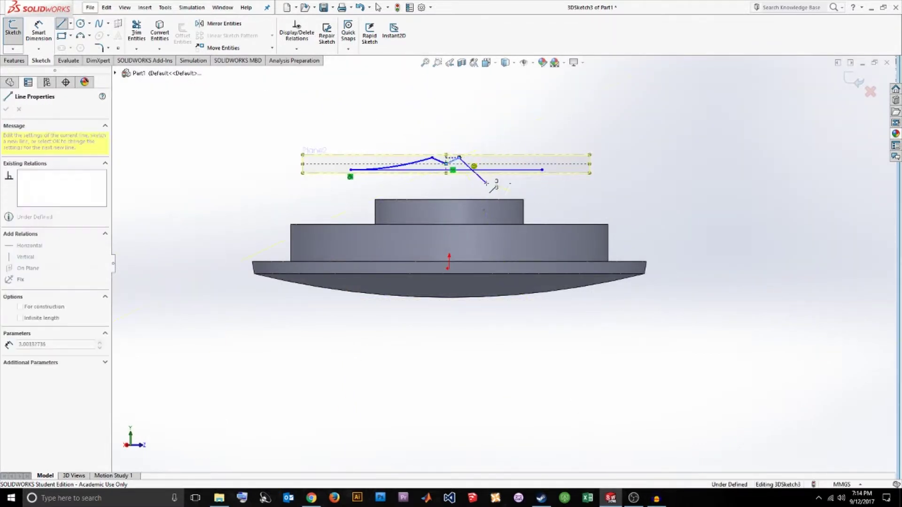
{"action": "left_click", "coordinate": [533, 162]}
Try a 48 mm length on the base line, then undo it
{"action": "left_click", "coordinate": [38, 31]}
{"action": "type", "text": "48"}
{"action": "key", "text": "Return"}
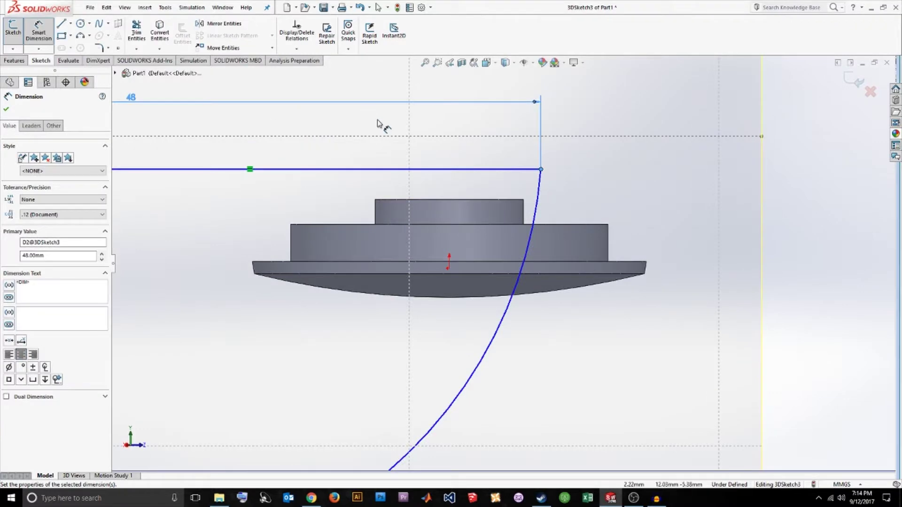
{"action": "scroll", "coordinate": [386, 237], "scroll_direction": "down", "scroll_amount": 5}
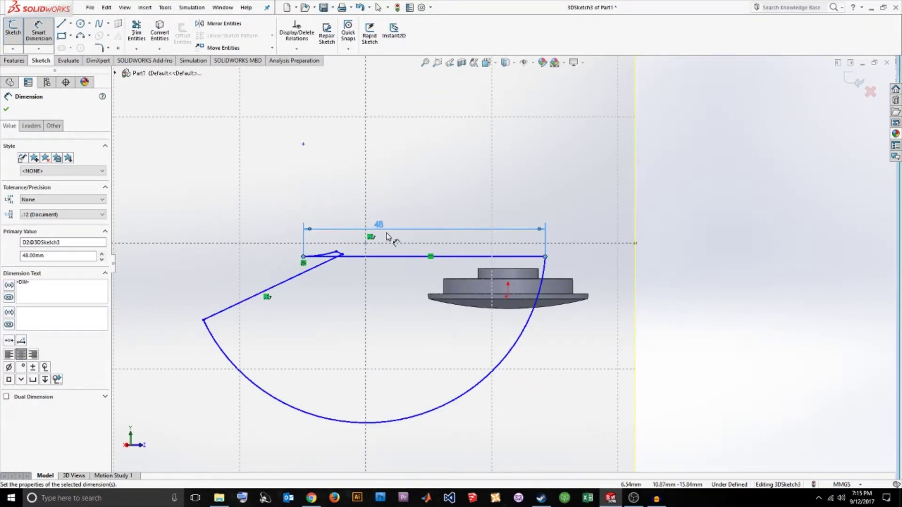
{"action": "key", "text": "ctrl+z"}
{"action": "scroll", "coordinate": [323, 240], "scroll_direction": "up", "scroll_amount": 5}
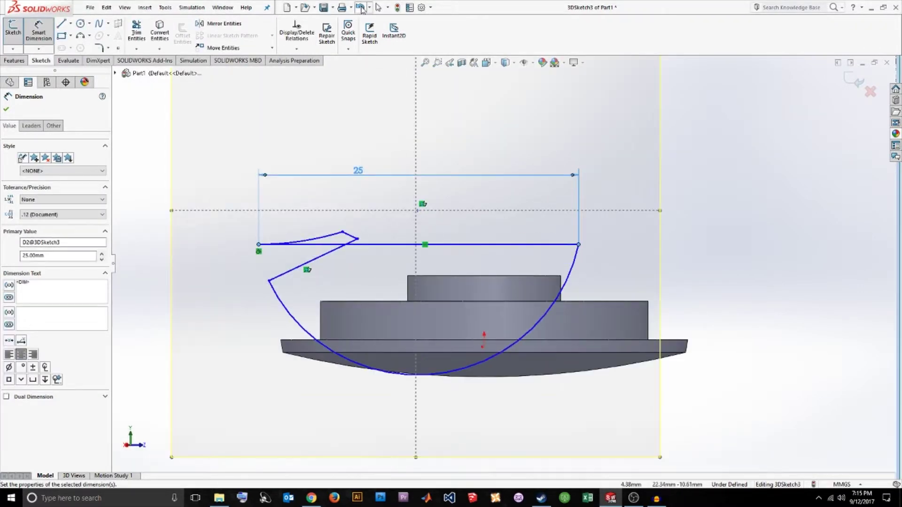
Dimension the zig-zag peak spacing to 5.50 mm
{"action": "left_click", "coordinate": [322, 240]}
{"action": "left_click", "coordinate": [38, 31]}
{"action": "left_click", "coordinate": [342, 231]}
{"action": "left_click", "coordinate": [365, 203]}
{"action": "type", "text": "5.5"}
{"action": "key", "text": "Return"}
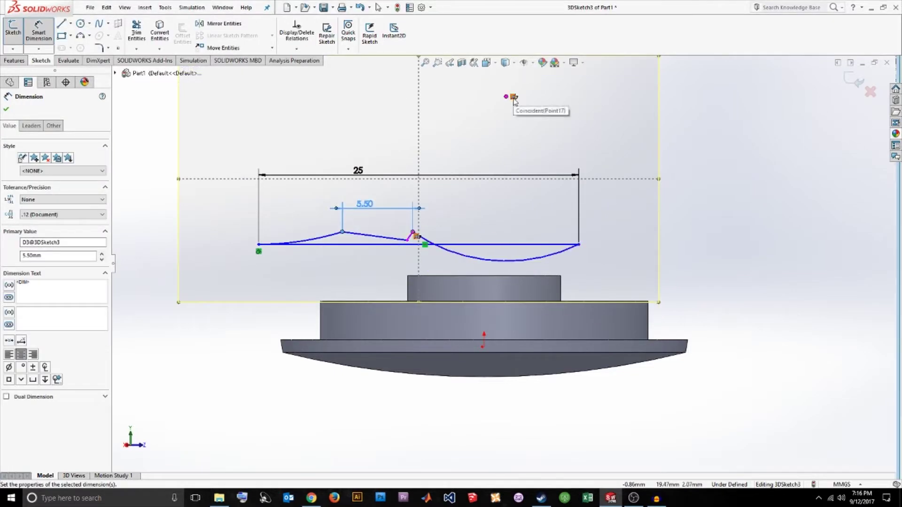
{"action": "key", "text": "Escape"}
{"action": "scroll", "coordinate": [345, 245], "scroll_direction": "up", "scroll_amount": 3}
Try a horizontal relation between two points, undo it, then select the zig-zag and 25 mm lines
{"action": "left_click", "coordinate": [286, 217]}
{"action": "left_click", "coordinate": [389, 249], "text": "ctrl"}
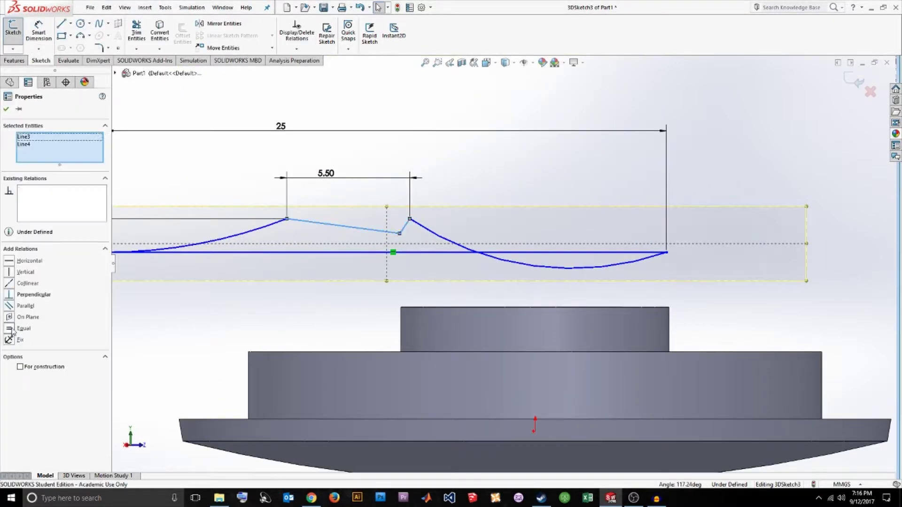
{"action": "left_click", "coordinate": [8, 261]}
{"action": "key", "text": "ctrl+z"}
{"action": "left_click", "coordinate": [324, 239]}
{"action": "left_click", "coordinate": [402, 224], "text": "ctrl"}
{"action": "left_click", "coordinate": [187, 252]}
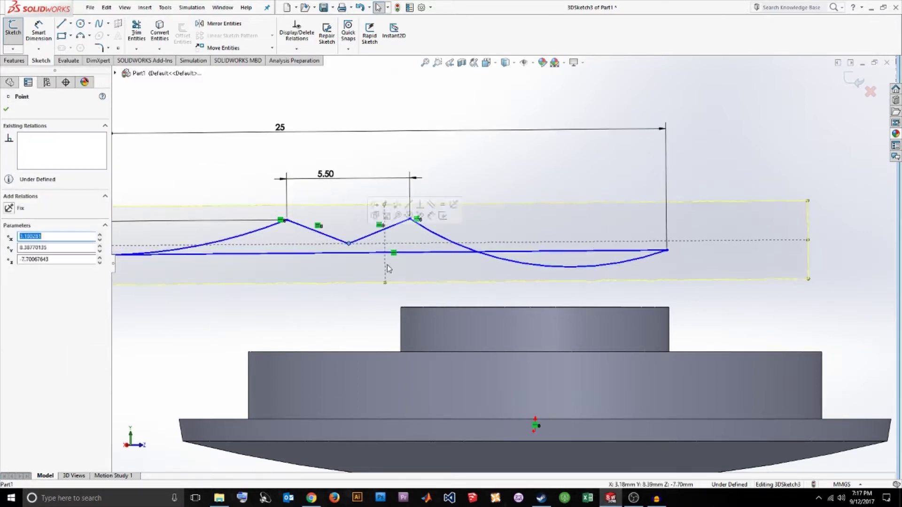
Add the 0.40 offset dimension and close the ramp sketch
{"action": "mouse_move", "coordinate": [329, 263]}
{"action": "middle_mouse_down"}
{"action": "mouse_move", "coordinate": [440, 224]}
{"action": "mouse_move", "coordinate": [470, 263]}
{"action": "middle_mouse_up"}
{"action": "left_click", "coordinate": [470, 263]}
{"action": "left_click", "coordinate": [493, 251]}
{"action": "left_click", "coordinate": [468, 272]}
{"action": "middle_click_drag", "start_coordinate": [676, 384], "coordinate": [640, 366]}
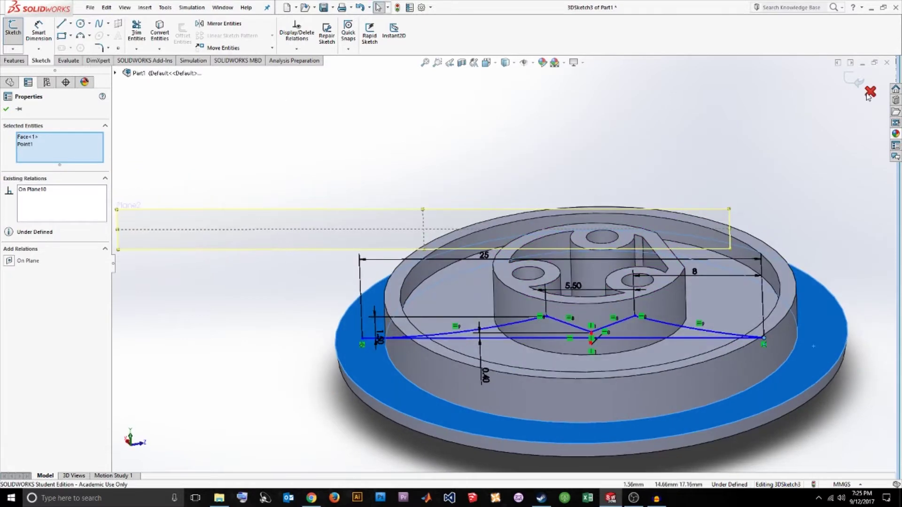
{"action": "left_click", "coordinate": [868, 93]}
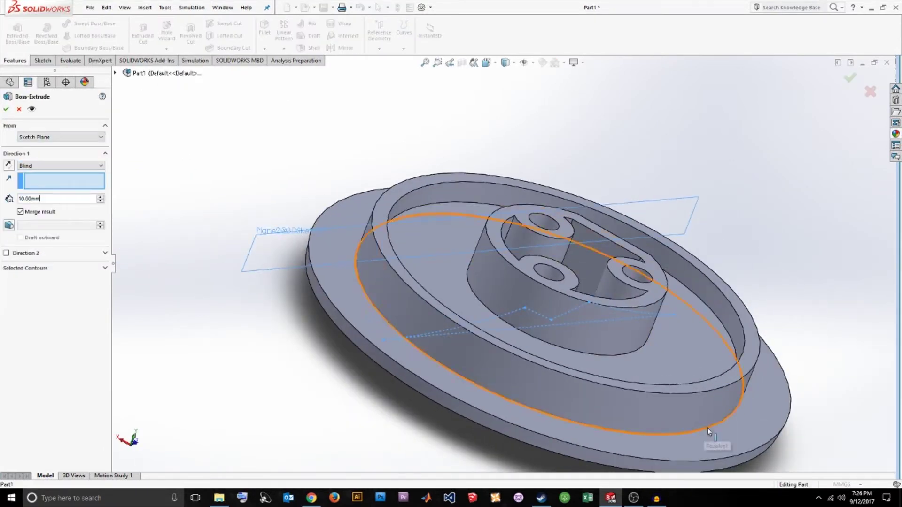
Extrude the ramp profile Up To Surface at the disc face as Boss-Extrude4
{"action": "left_click", "coordinate": [92, 186]}
{"action": "left_click", "coordinate": [688, 191]}
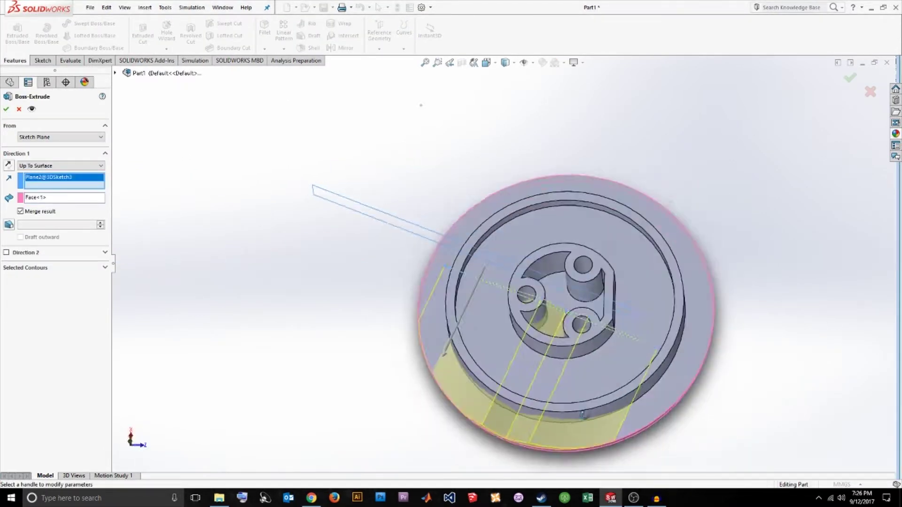
{"action": "left_click", "coordinate": [539, 380]}
{"action": "left_click", "coordinate": [100, 136]}
{"action": "left_click", "coordinate": [47, 144]}
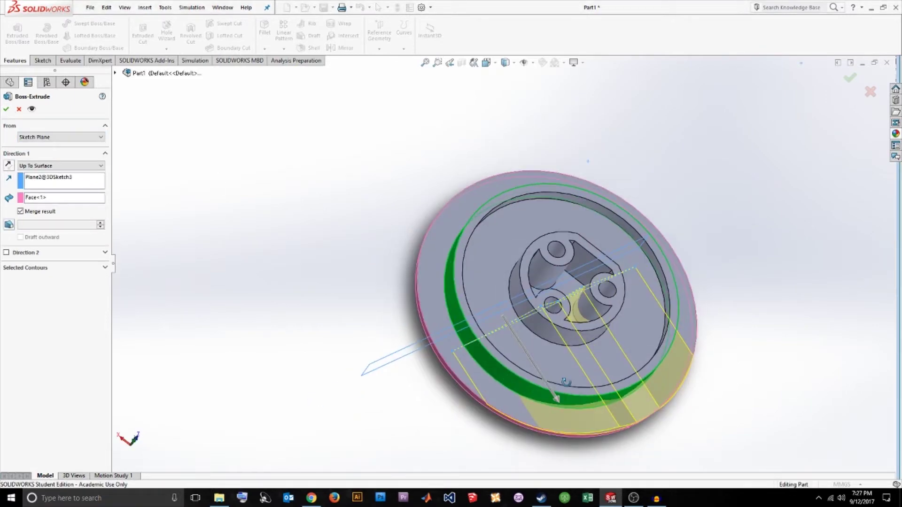
{"action": "key", "text": "Return"}
Circular-pattern Boss-Extrude4 about the hub's cylindrical face as CirPattern2
{"action": "middle_click_drag", "start_coordinate": [513, 396], "coordinate": [342, 209]}
{"action": "left_click", "coordinate": [558, 324]}
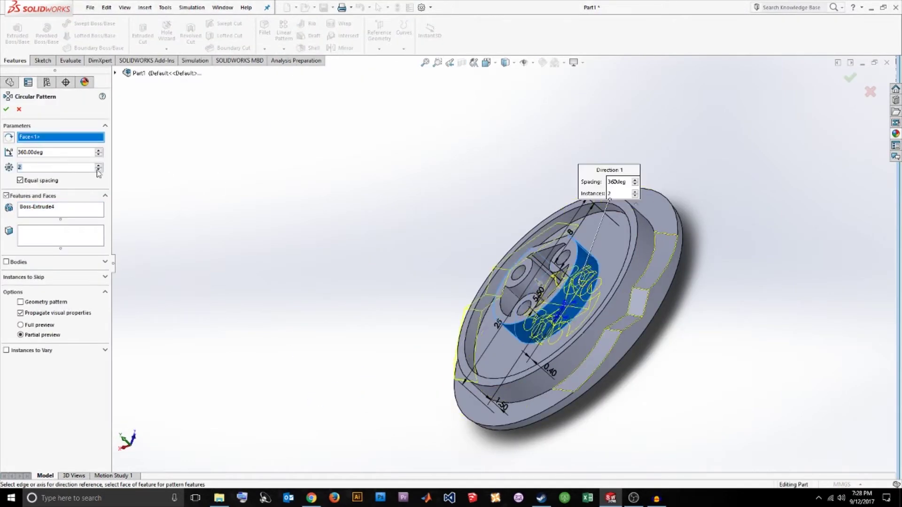
{"action": "left_click", "coordinate": [6, 109]}
Start a new sketch on a rim face, viewed from the right
{"action": "middle_click_drag", "start_coordinate": [540, 329], "coordinate": [615, 380]}
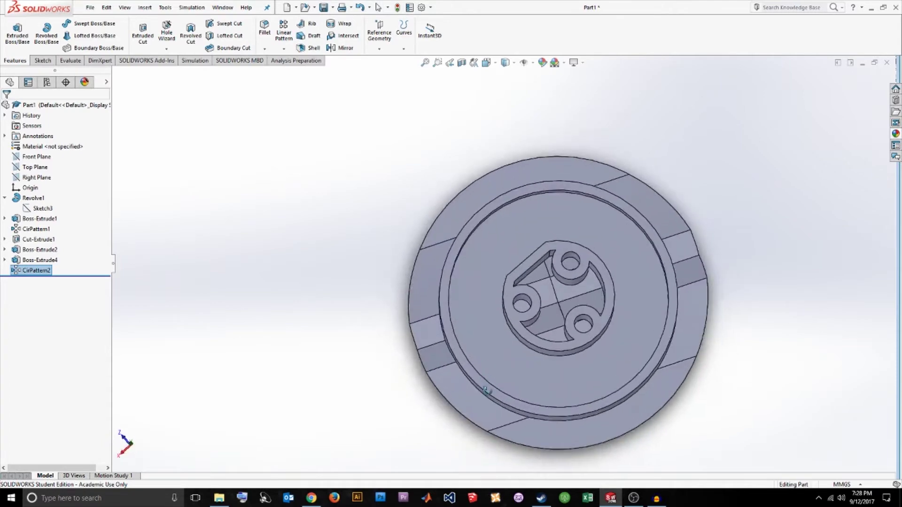
{"action": "left_click", "coordinate": [614, 379]}
{"action": "key", "text": "space"}
{"action": "key", "text": "ctrl+4"}
Draw a corner rectangle beside the rim edge
{"action": "key", "text": "l"}
{"action": "left_click", "coordinate": [62, 35]}
{"action": "left_click", "coordinate": [686, 254]}
{"action": "left_click", "coordinate": [700, 297]}
{"action": "key", "text": "Escape"}
Dimension the rectangle's height, its distance from the origin, and its 1.75 width
{"action": "left_click", "coordinate": [728, 277]}
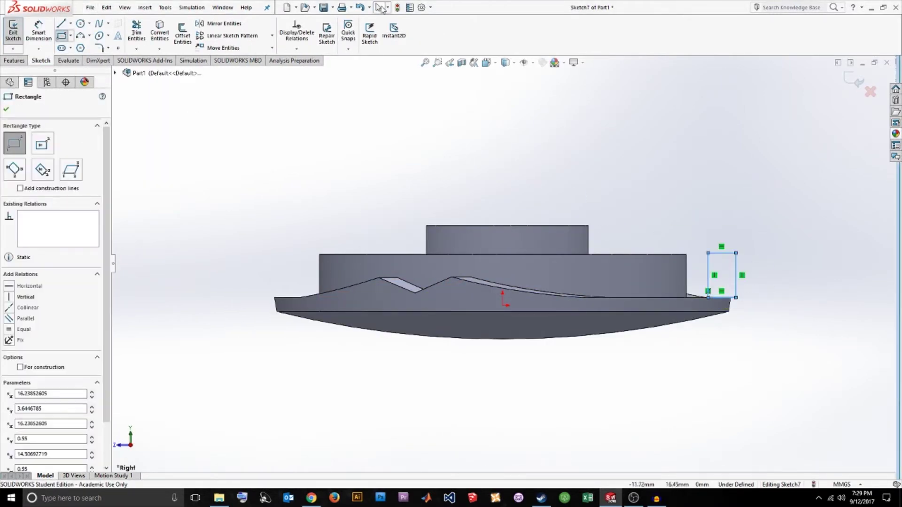
{"action": "scroll", "coordinate": [656, 287], "scroll_direction": "down", "scroll_amount": 5}
{"action": "scroll", "coordinate": [656, 287], "scroll_direction": "up", "scroll_amount": 3}
{"action": "left_click", "coordinate": [700, 245]}
{"action": "left_click", "coordinate": [523, 234]}
{"action": "left_click", "coordinate": [216, 280]}
{"action": "left_click", "coordinate": [341, 117]}
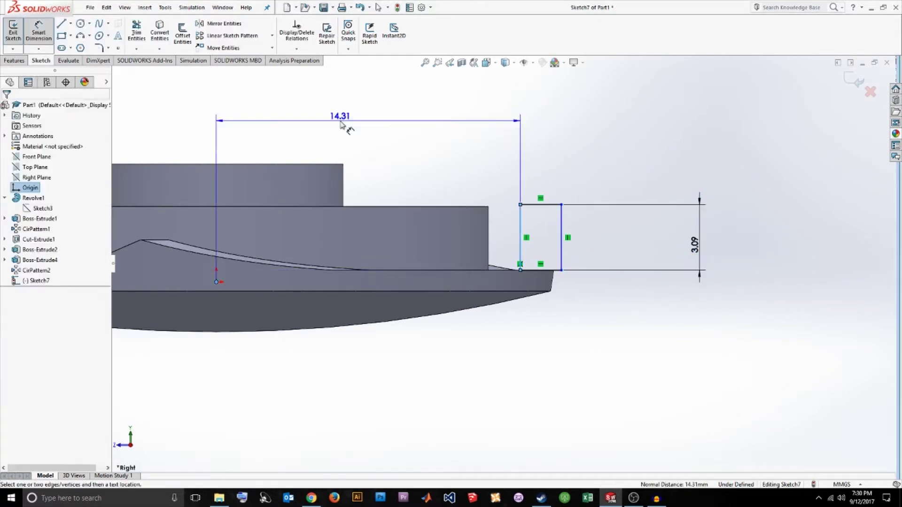
{"action": "left_click", "coordinate": [545, 204]}
{"action": "left_click", "coordinate": [599, 159]}
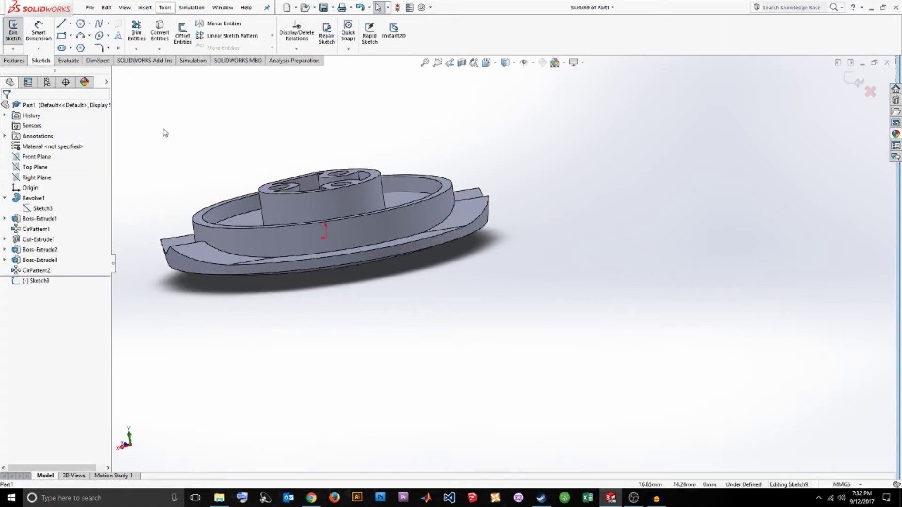
Cancel the revolved cut and remove the unused Sketch9
{"action": "key", "text": "ctrl+1"}
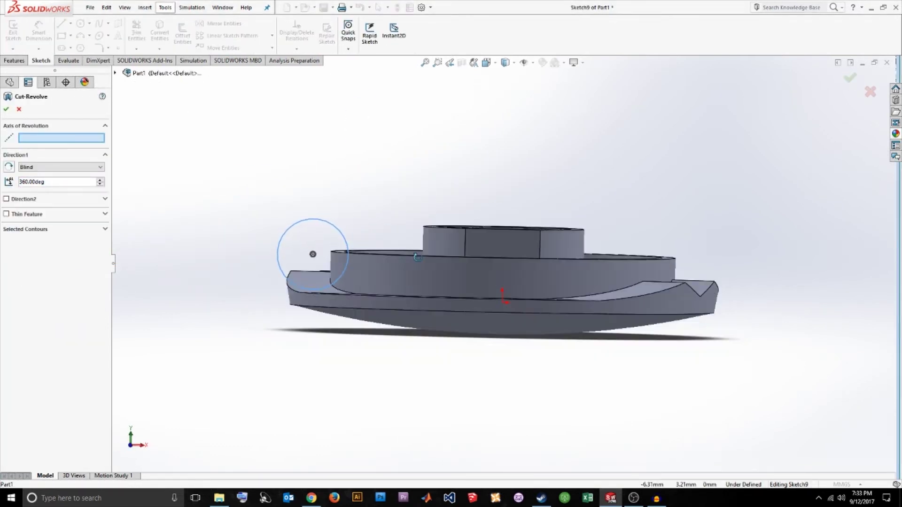
{"action": "key", "text": "Escape"}
{"action": "right_click", "coordinate": [40, 281]}
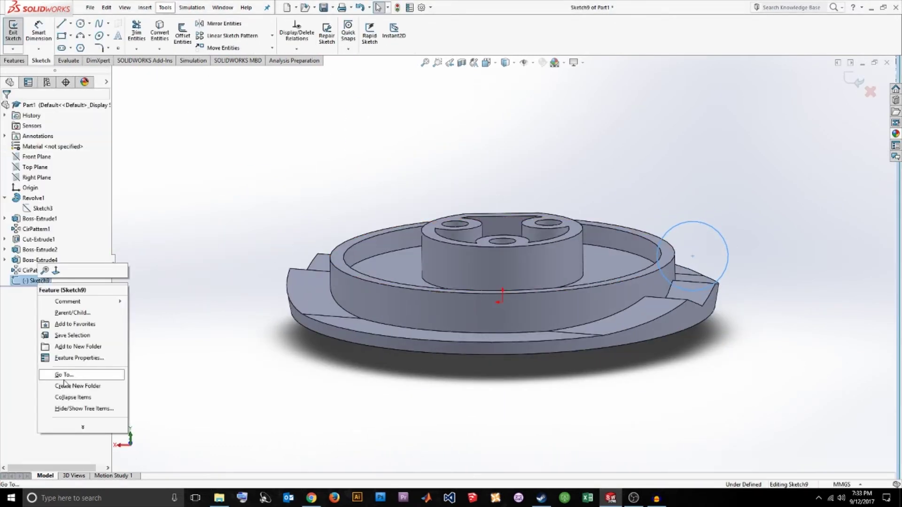
Sketch a Ø28.98 circle on the bottom face and cut it as Cut-Extrude2
{"action": "left_click", "coordinate": [40, 31]}
{"action": "left_click", "coordinate": [373, 332]}
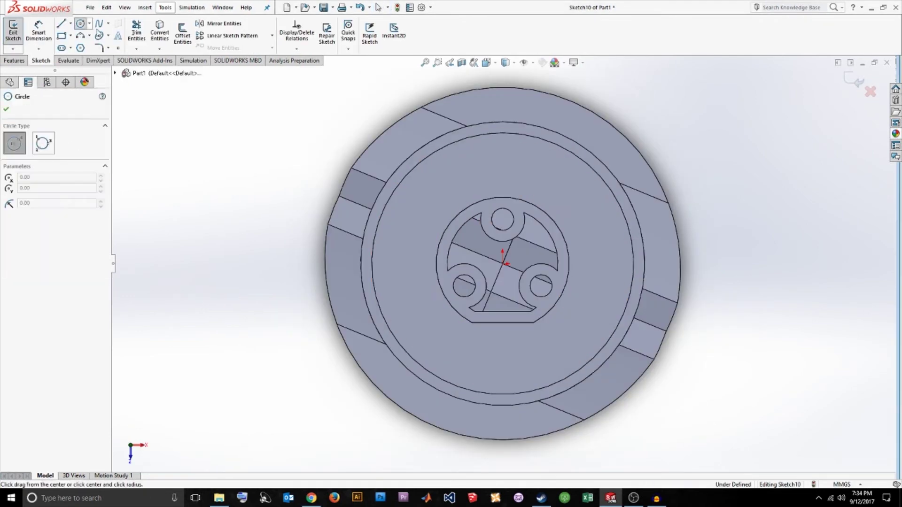
{"action": "left_click", "coordinate": [212, 225]}
{"action": "key", "text": "Return"}
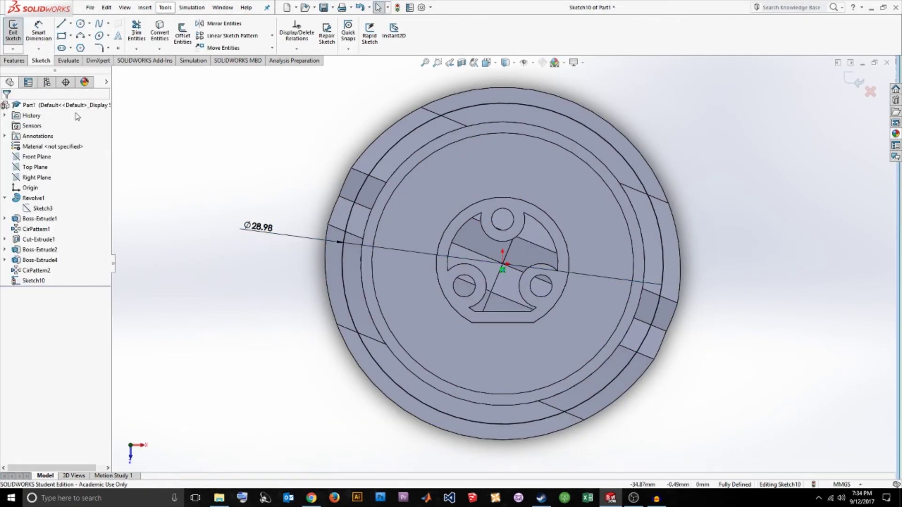
{"action": "left_click", "coordinate": [143, 33]}
{"action": "key", "text": "Return"}
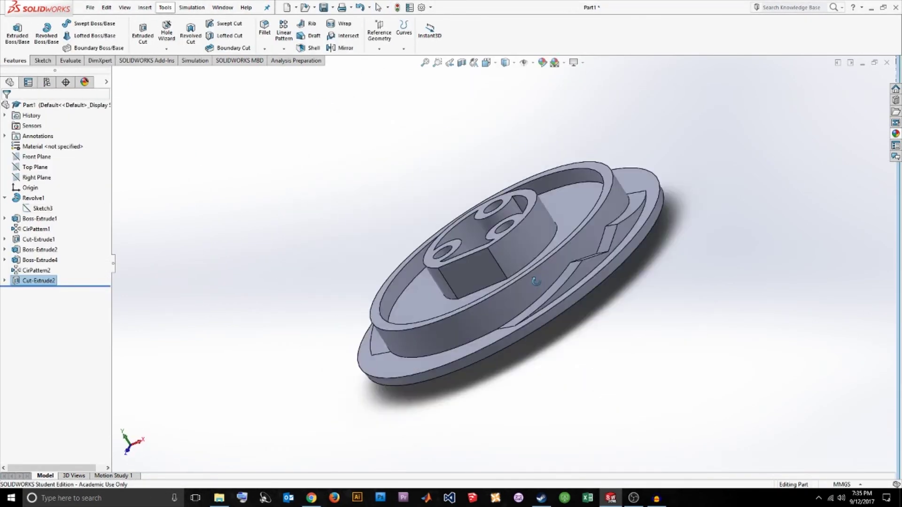